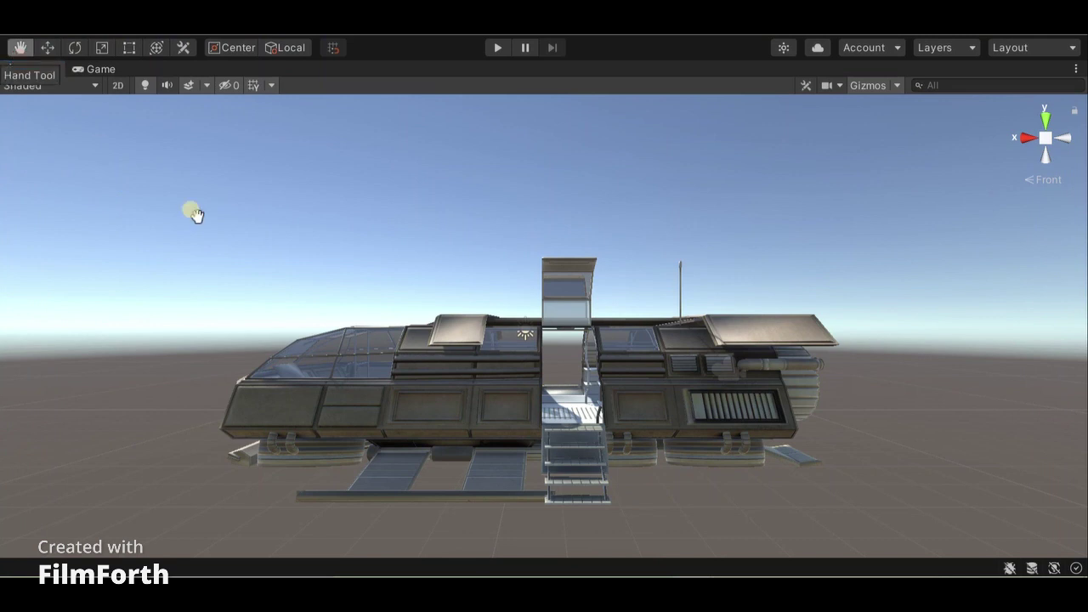
# Pan the spaceship and view it end-on from the Right side
pyautogui.moveTo(247, 342)
pyautogui.mouseDown()
pyautogui.moveTo(284, 365)
pyautogui.moveTo(340, 364)
pyautogui.moveTo(387, 323)
pyautogui.mouseUp()
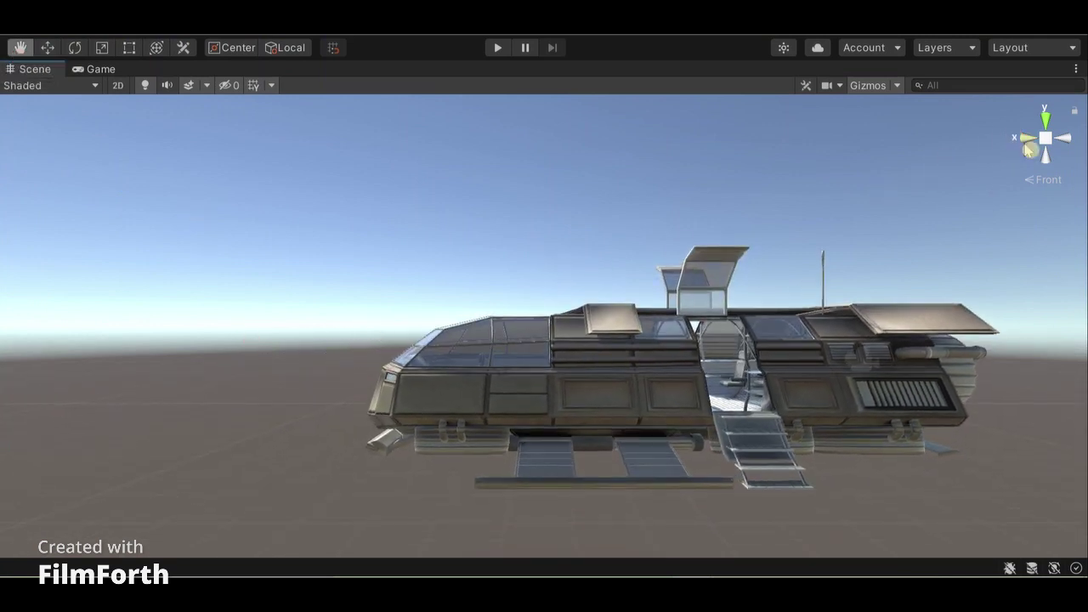
pyautogui.click(1028, 147)
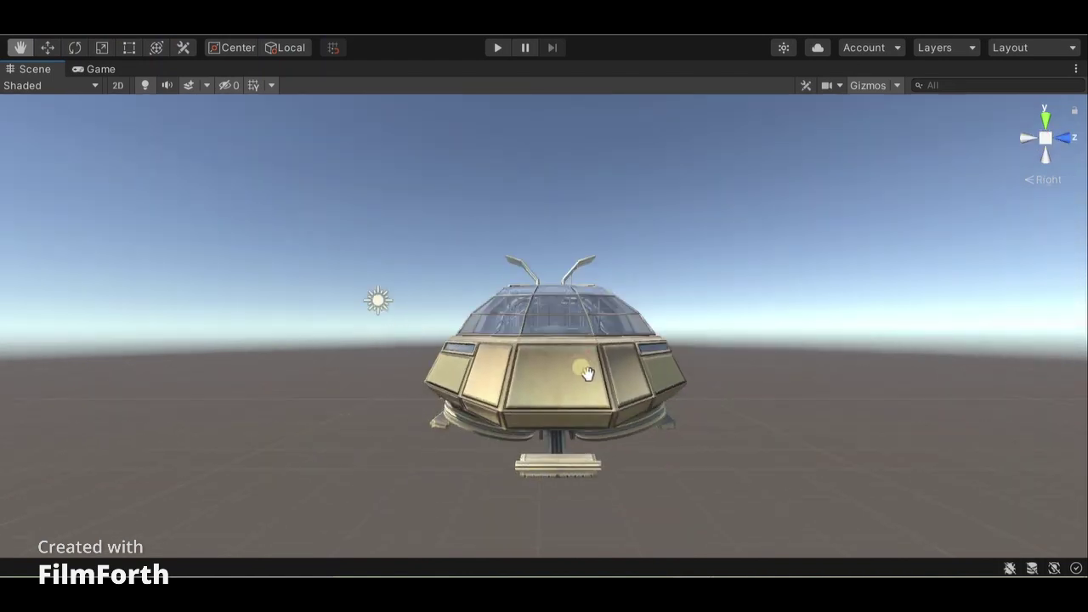
pyautogui.moveTo(594, 387)
pyautogui.mouseDown()
pyautogui.moveTo(582, 417)
pyautogui.moveTo(556, 423)
pyautogui.mouseUp()
# Swing to the Back and Left views and zoom in close on the nose's twin lenses
pyautogui.click(1028, 146)
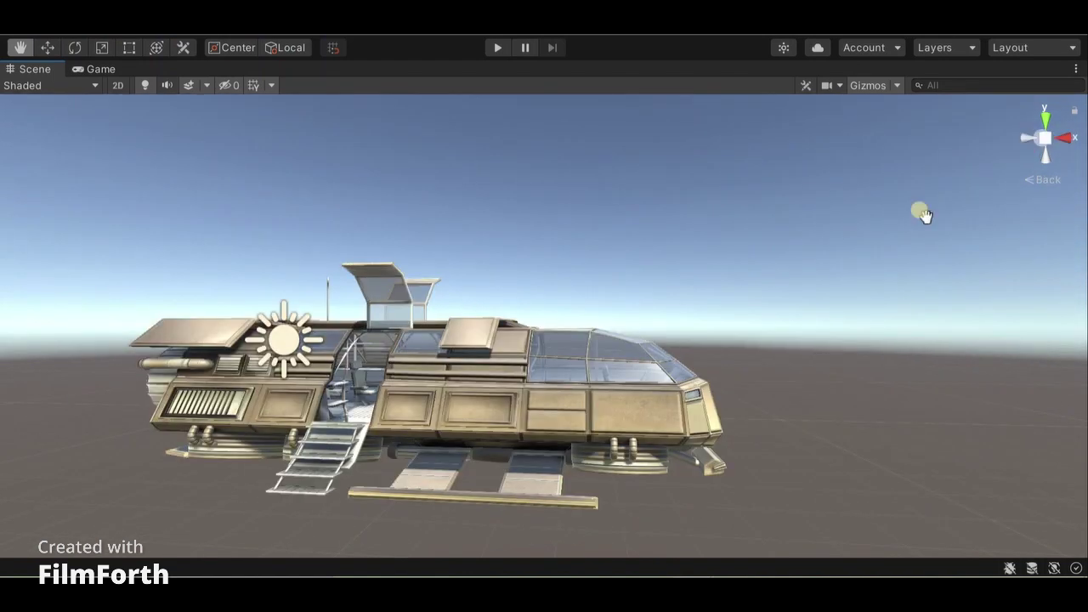
pyautogui.moveTo(330, 404)
pyautogui.mouseDown()
pyautogui.moveTo(646, 442)
pyautogui.moveTo(671, 417)
pyautogui.moveTo(652, 402)
pyautogui.mouseUp()
pyautogui.scroll(5, 653, 402)
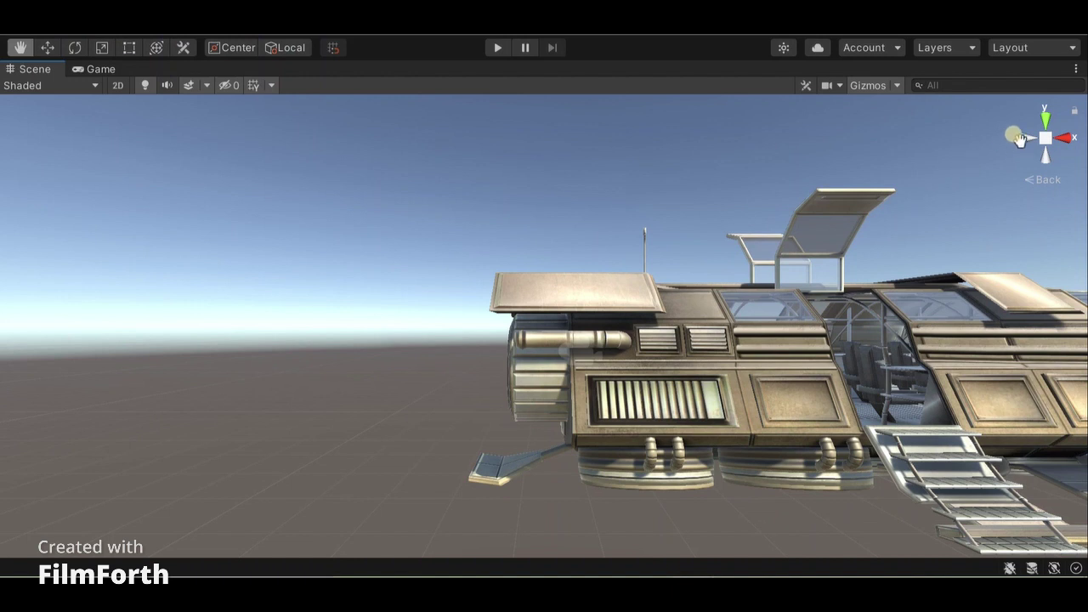
pyautogui.click(1028, 146)
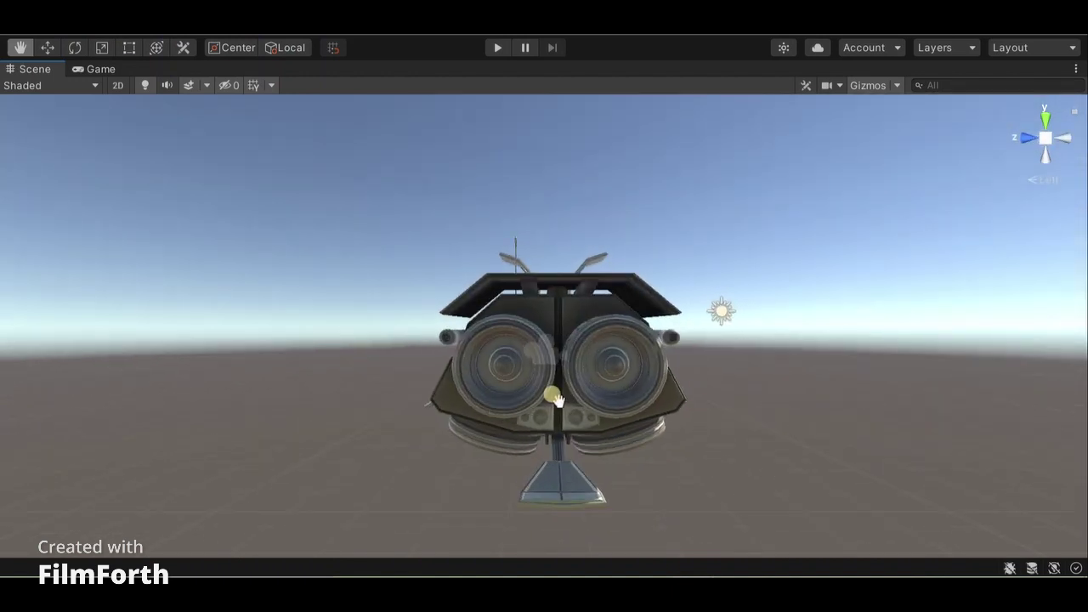
pyautogui.scroll(1, 553, 394)
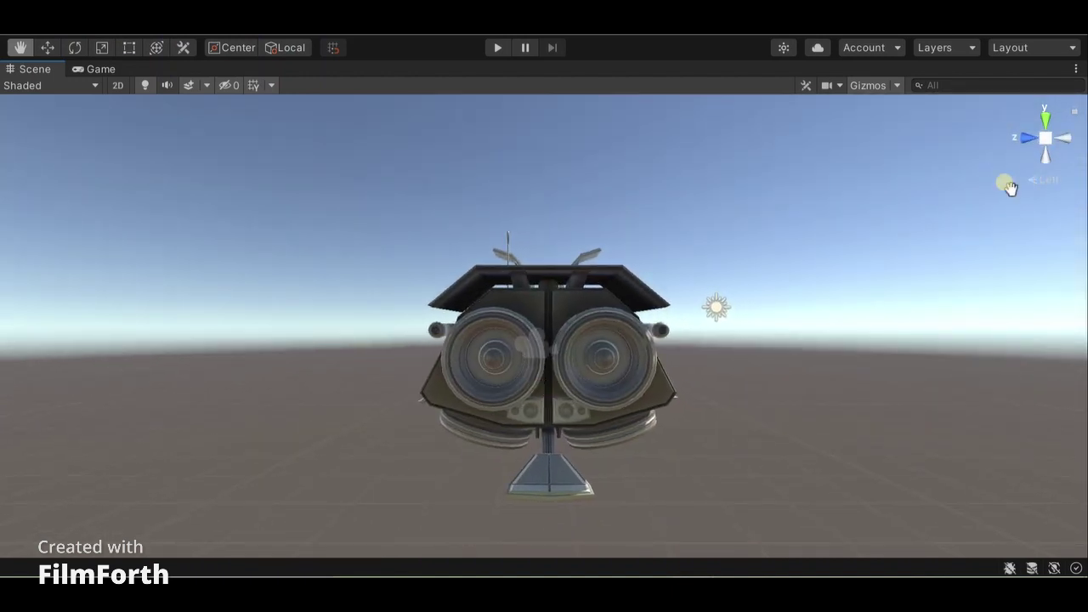
pyautogui.scroll(10, 590, 433)
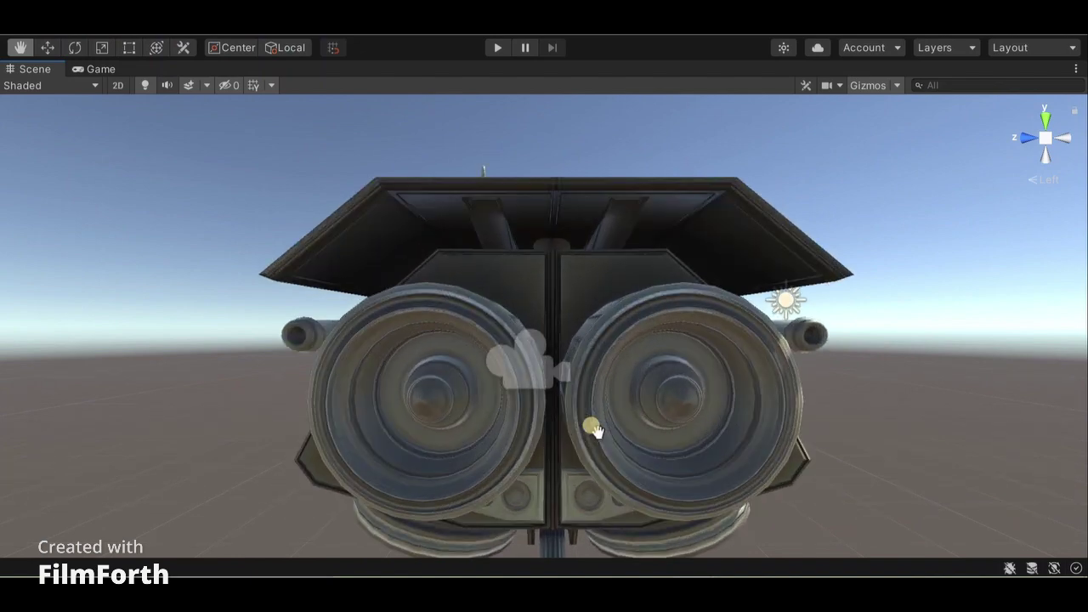
# Zoom into the cabin's seat rows, flip to Right view, then pull back to the glass dome
pyautogui.scroll(8, 593, 430)
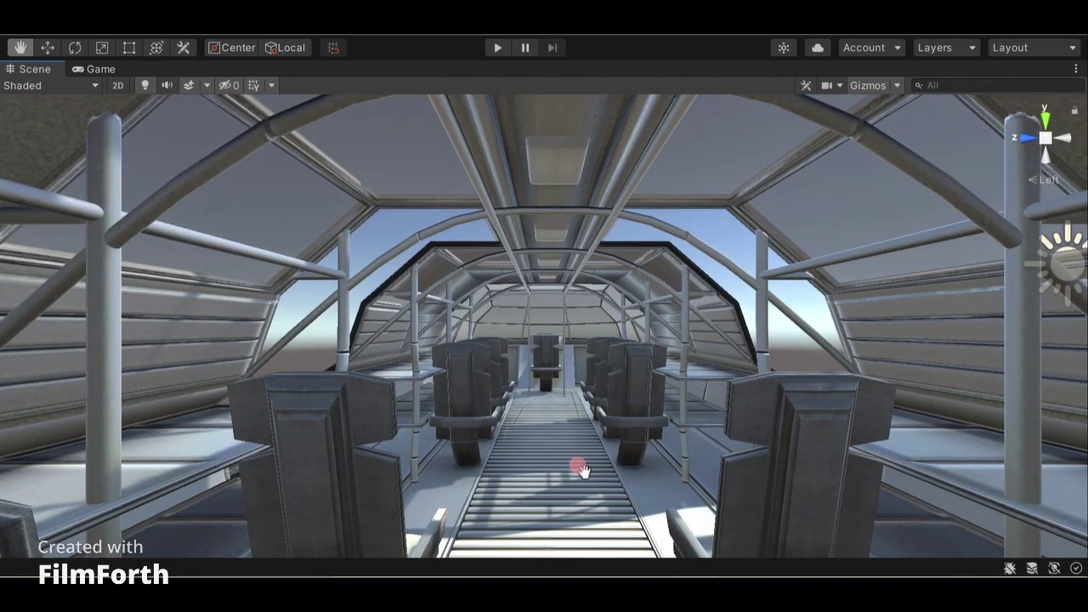
pyautogui.scroll(5, 580, 421)
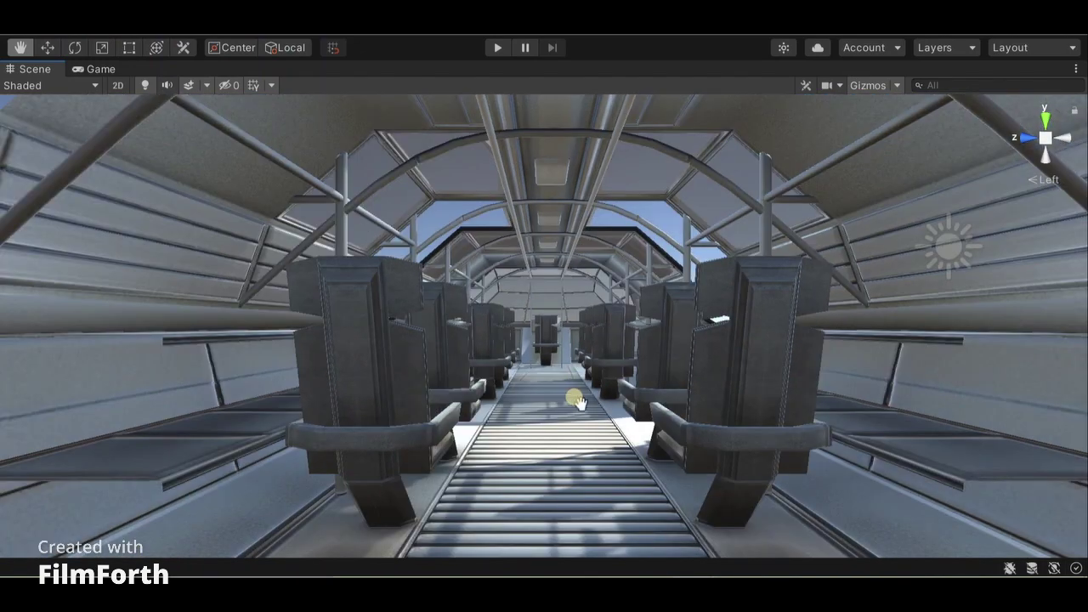
pyautogui.moveTo(544, 406); pyautogui.dragTo(520, 465)
pyautogui.scroll(-4, 520, 466)
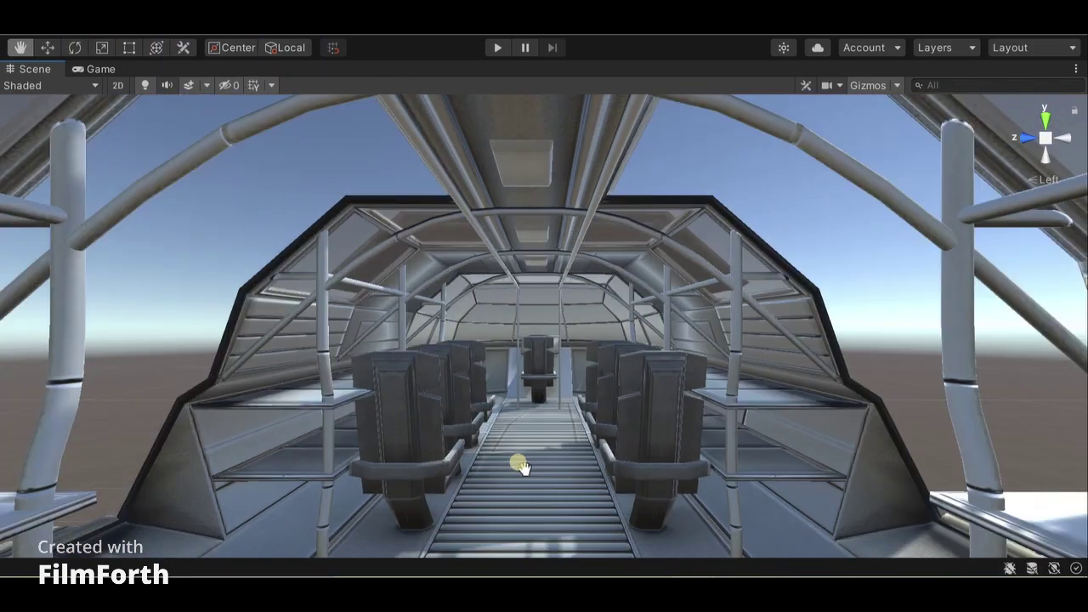
pyautogui.scroll(8, 520, 466)
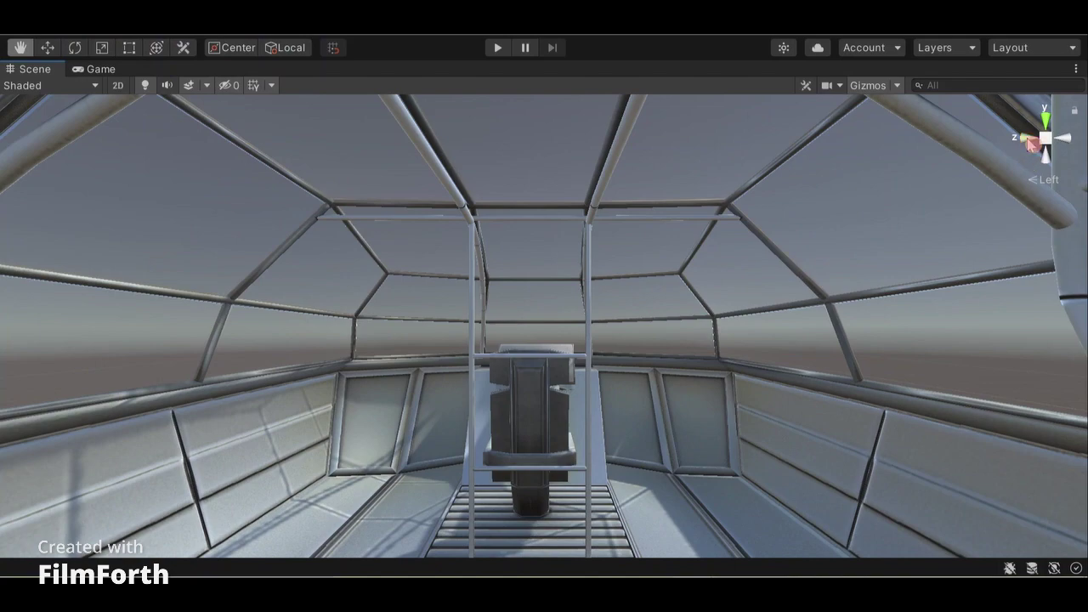
pyautogui.click(1031, 145)
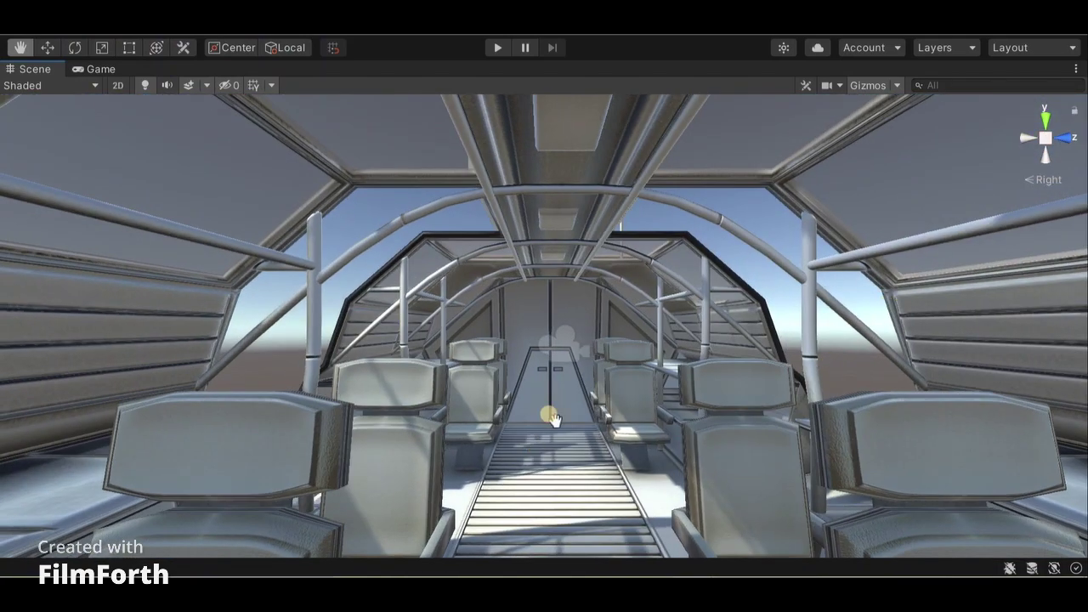
pyautogui.scroll(-10, 553, 418)
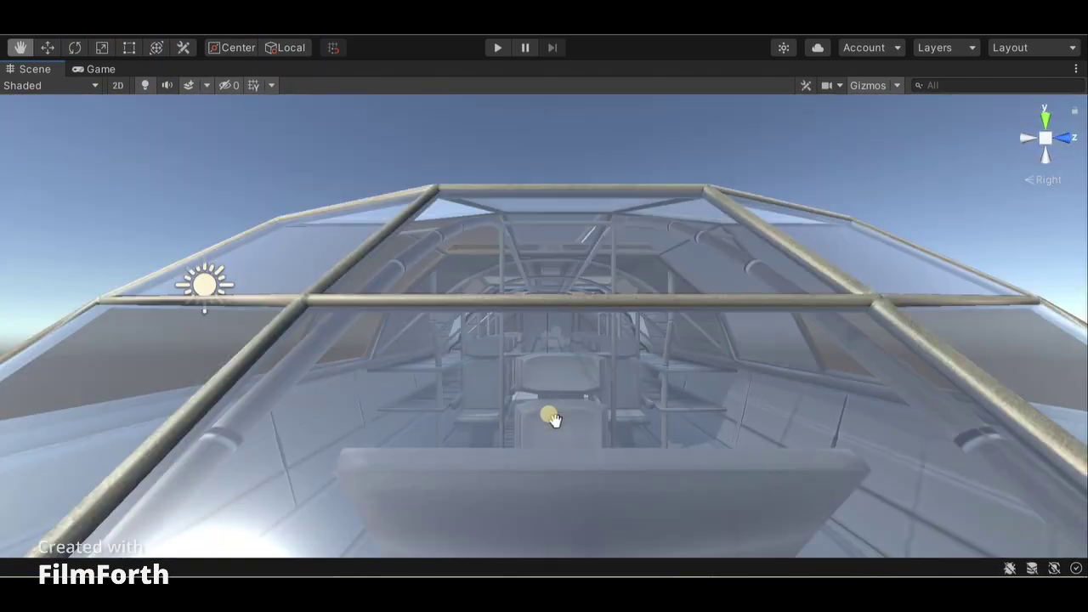
pyautogui.scroll(5, 554, 418)
pyautogui.scroll(-10, 553, 418)
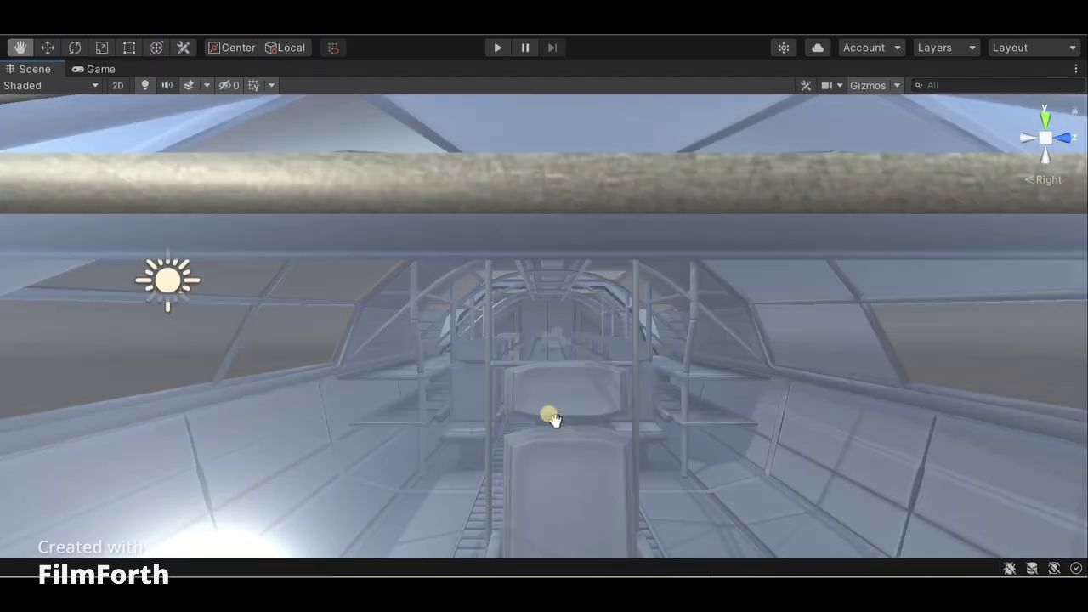
pyautogui.scroll(-6, 553, 418)
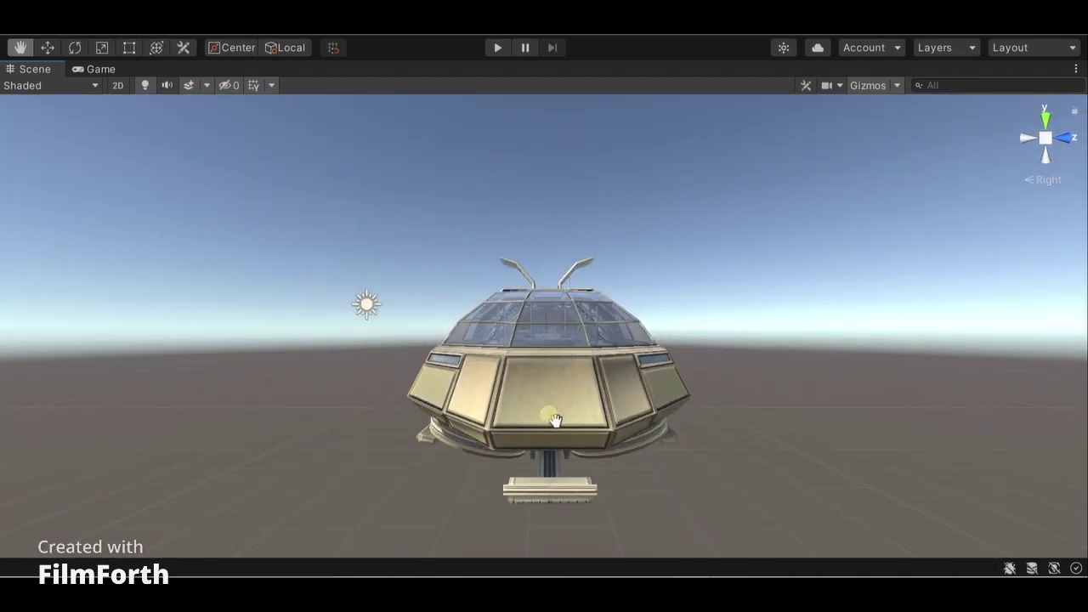
# Switch to Bottom view and frame the ship's underside fans and panels
pyautogui.click(1048, 158)
pyautogui.moveTo(665, 331); pyautogui.dragTo(580, 381)
pyautogui.scroll(5, 584, 381)
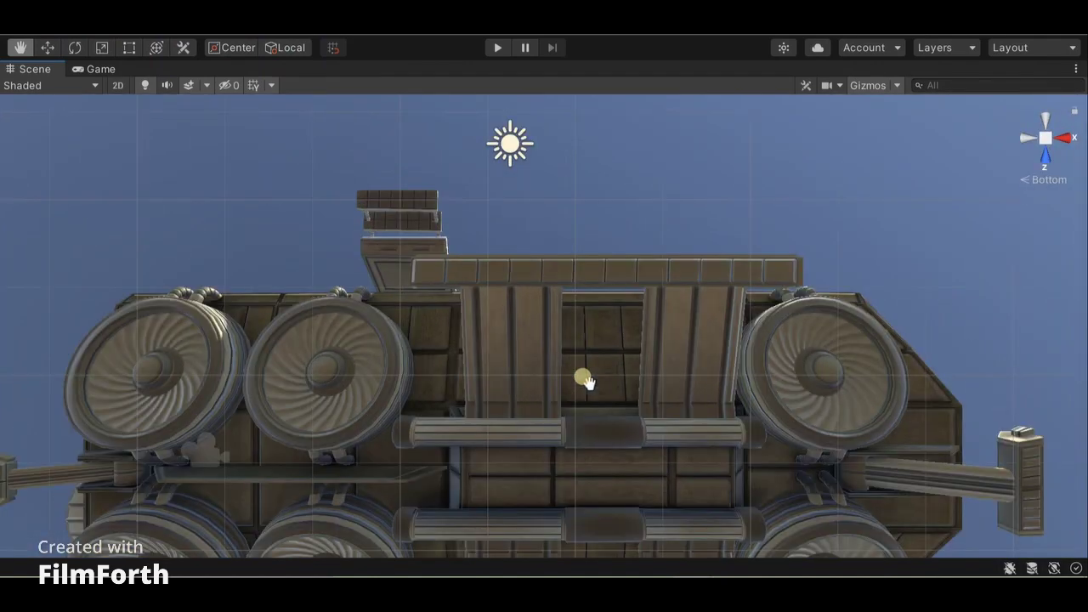
pyautogui.moveTo(411, 391)
pyautogui.mouseDown()
pyautogui.moveTo(561, 309)
pyautogui.moveTo(549, 280)
pyautogui.moveTo(389, 323)
pyautogui.mouseUp()
pyautogui.moveTo(494, 246); pyautogui.dragTo(494, 330)
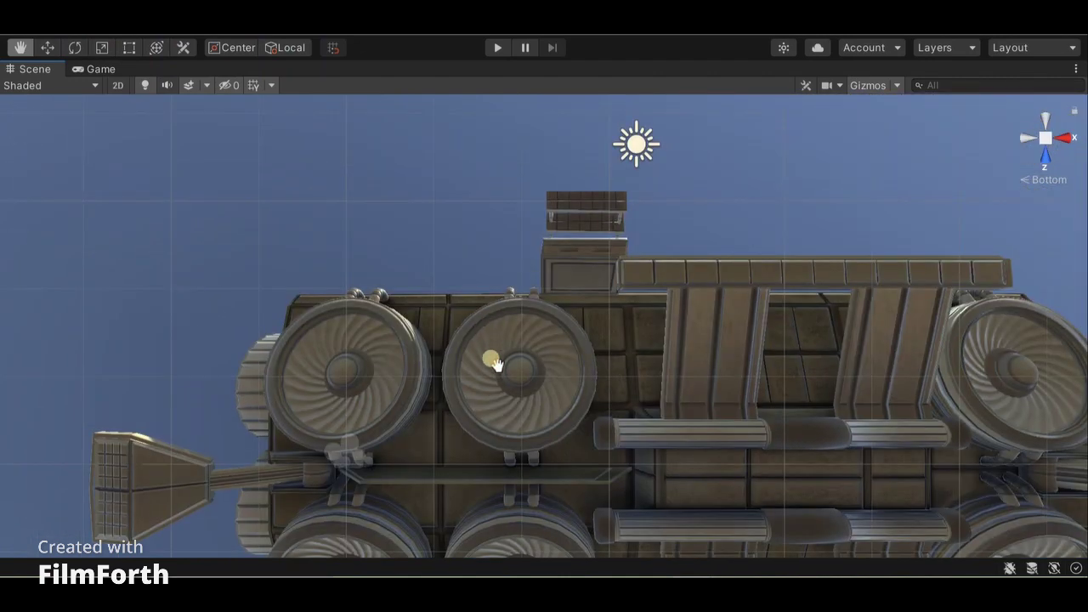
pyautogui.scroll(3, 495, 363)
pyautogui.moveTo(497, 420)
pyautogui.mouseDown()
pyautogui.moveTo(587, 403)
pyautogui.moveTo(445, 522)
pyautogui.moveTo(497, 242)
pyautogui.moveTo(772, 267)
pyautogui.moveTo(332, 366)
pyautogui.moveTo(316, 323)
pyautogui.mouseUp()
pyautogui.scroll(-5, 352, 382)
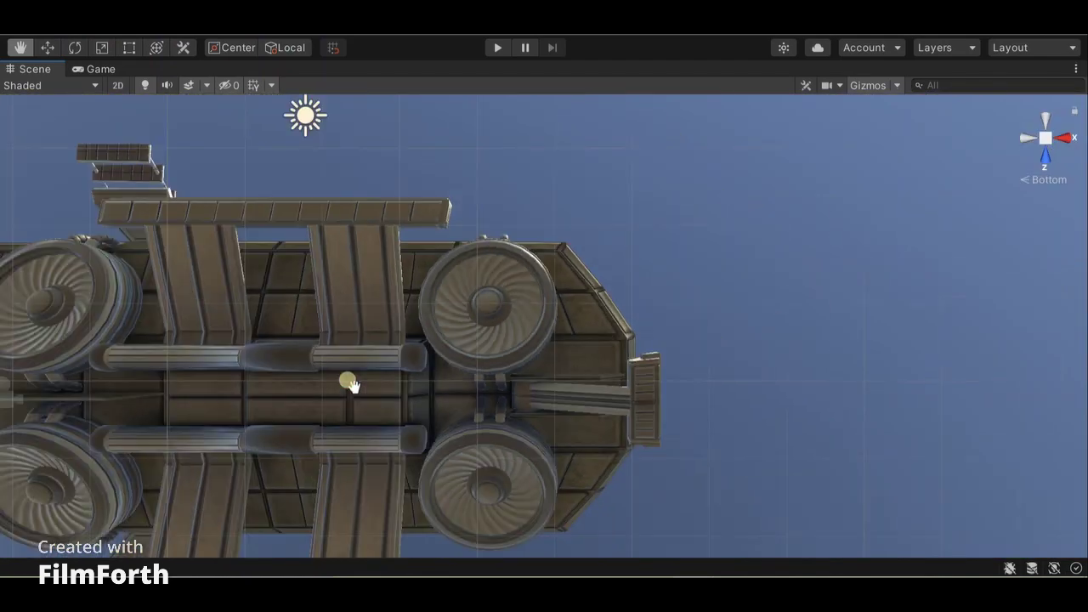
pyautogui.moveTo(428, 338); pyautogui.dragTo(429, 375)
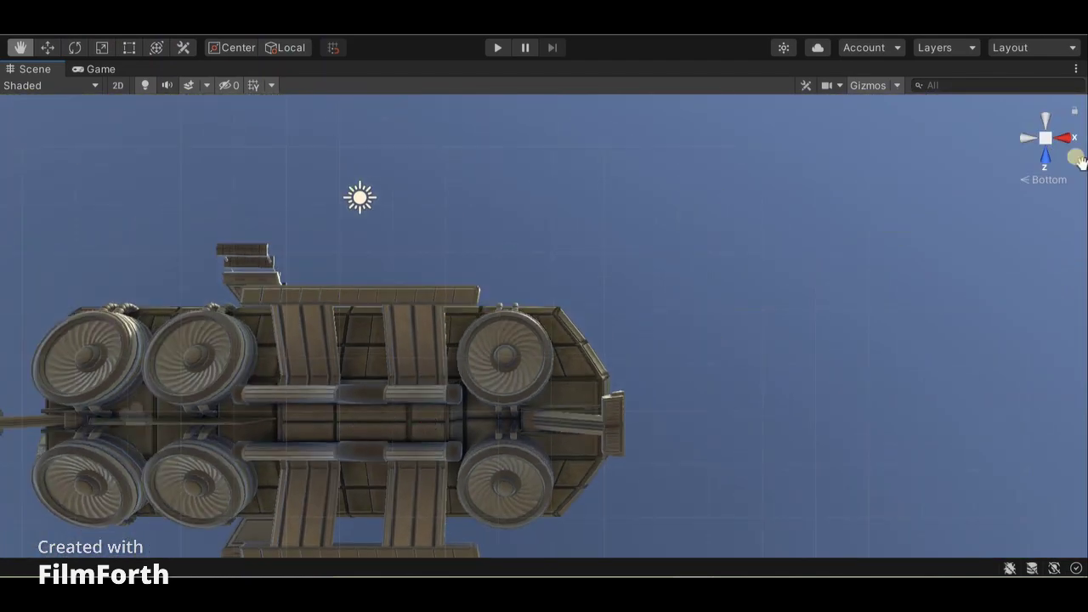
# Change to Right, then Front view, and frame the open doorway and glass stair ramp
pyautogui.click(1065, 137)
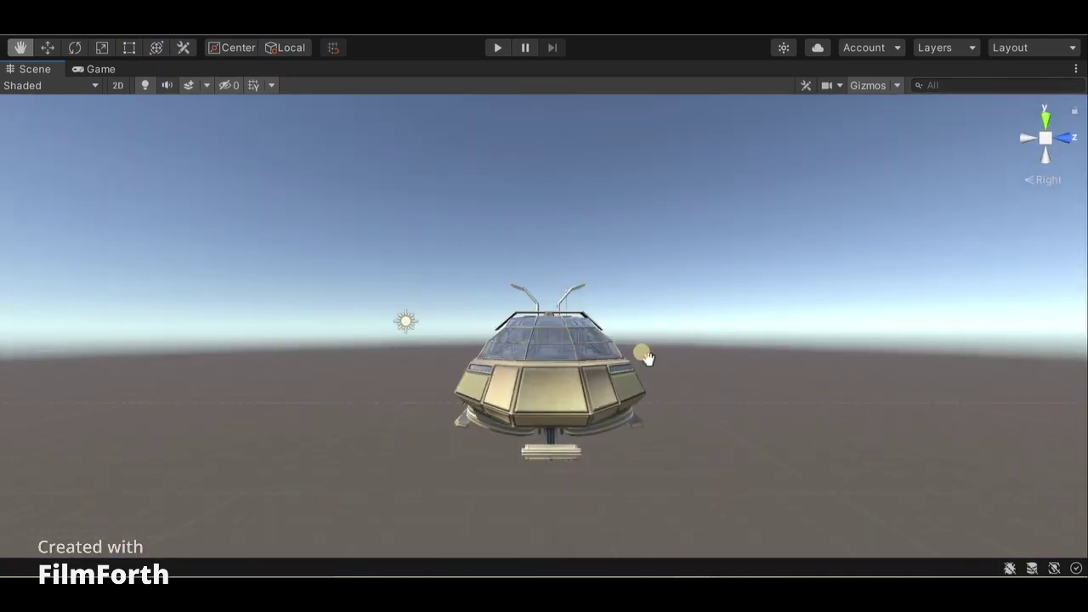
pyautogui.click(1064, 153)
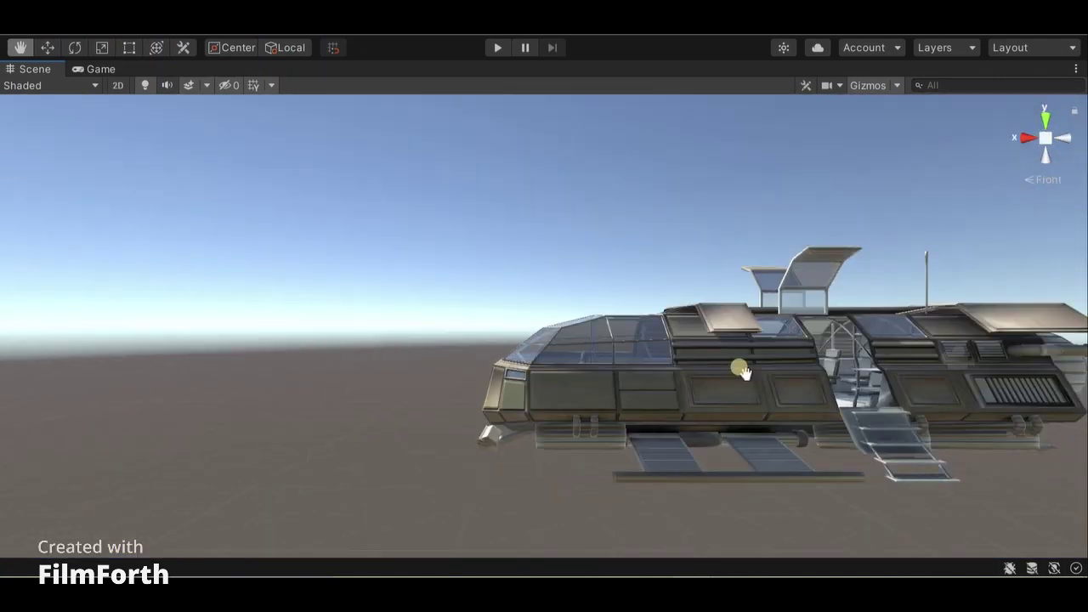
pyautogui.scroll(5, 527, 382)
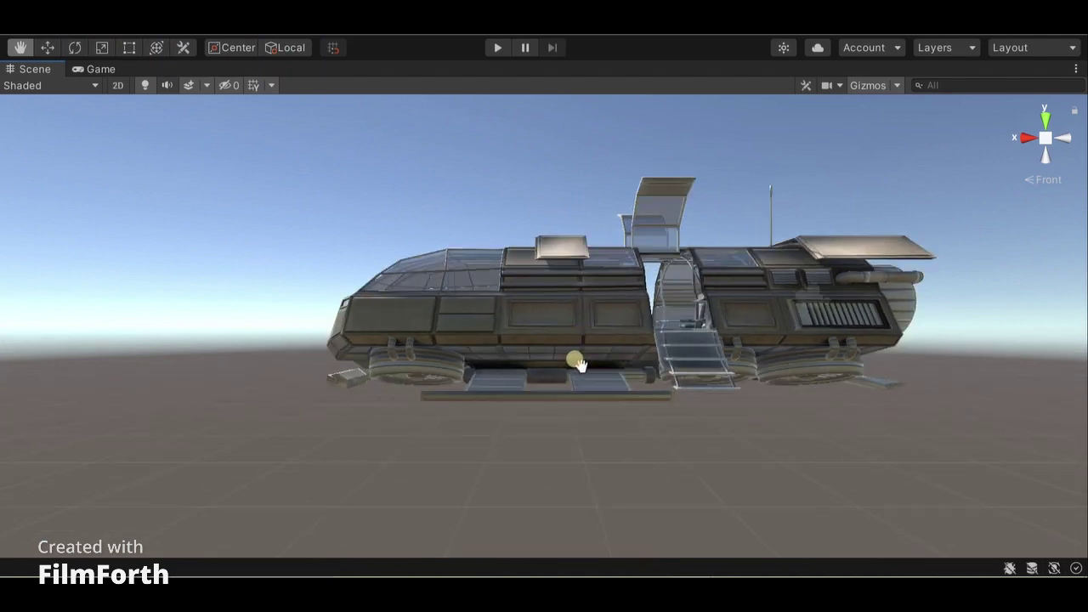
pyautogui.moveTo(606, 390)
pyautogui.mouseDown()
pyautogui.moveTo(444, 425)
pyautogui.moveTo(413, 448)
pyautogui.moveTo(425, 425)
pyautogui.moveTo(573, 354)
pyautogui.moveTo(529, 311)
pyautogui.moveTo(519, 359)
pyautogui.moveTo(563, 332)
pyautogui.moveTo(600, 332)
pyautogui.moveTo(617, 313)
pyautogui.moveTo(573, 348)
pyautogui.mouseUp()
pyautogui.moveTo(875, 408); pyautogui.dragTo(785, 416)
# Switch to the 'space ship' project and zoom in on the ring station's central sphere cage
pyautogui.moveTo(691, 558)
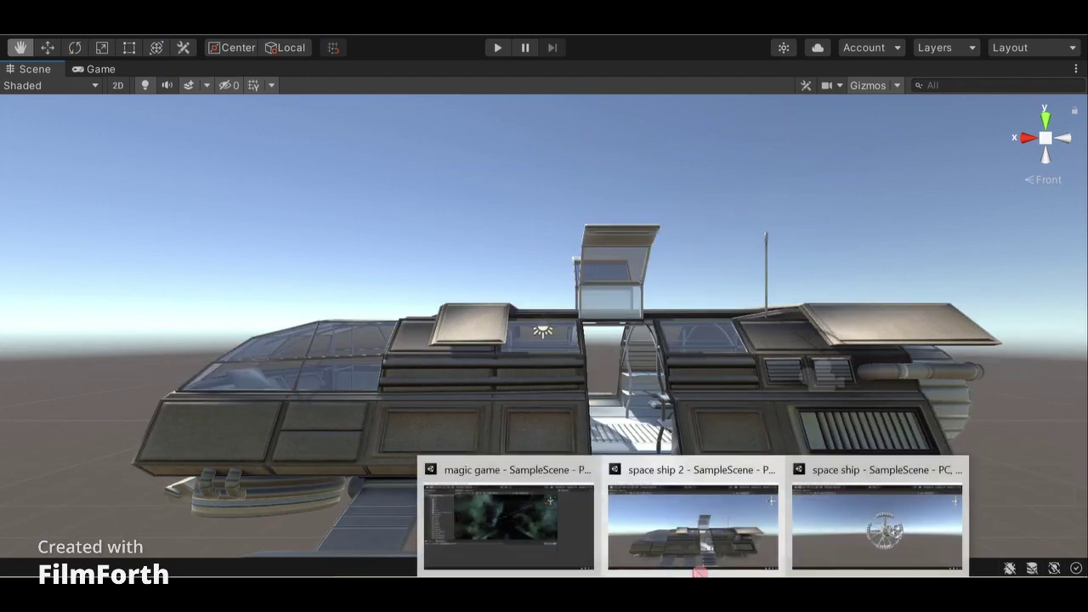
pyautogui.click(829, 470)
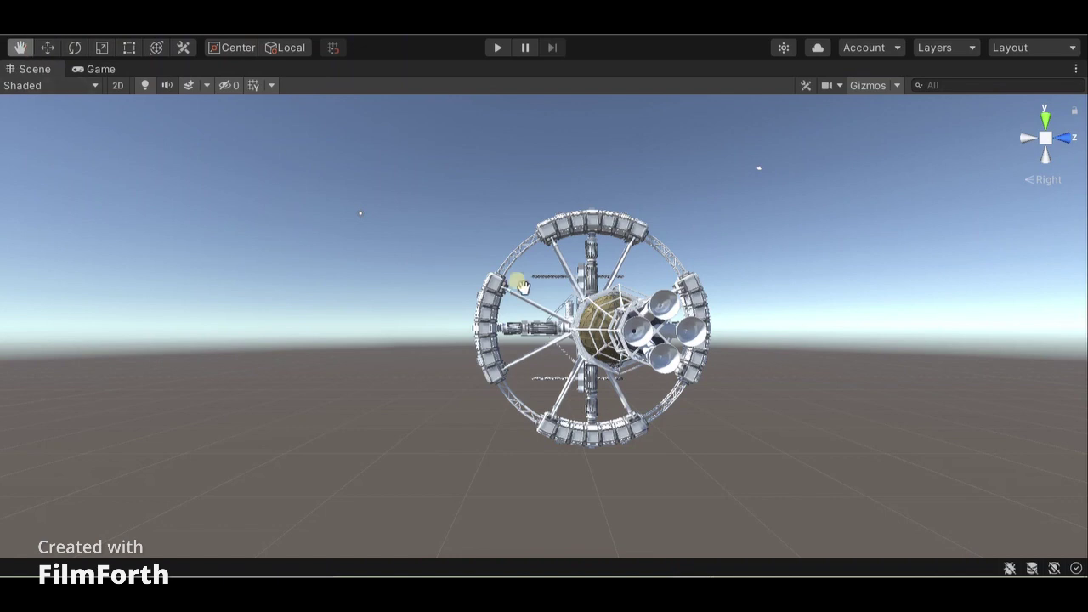
pyautogui.moveTo(523, 326); pyautogui.dragTo(521, 351)
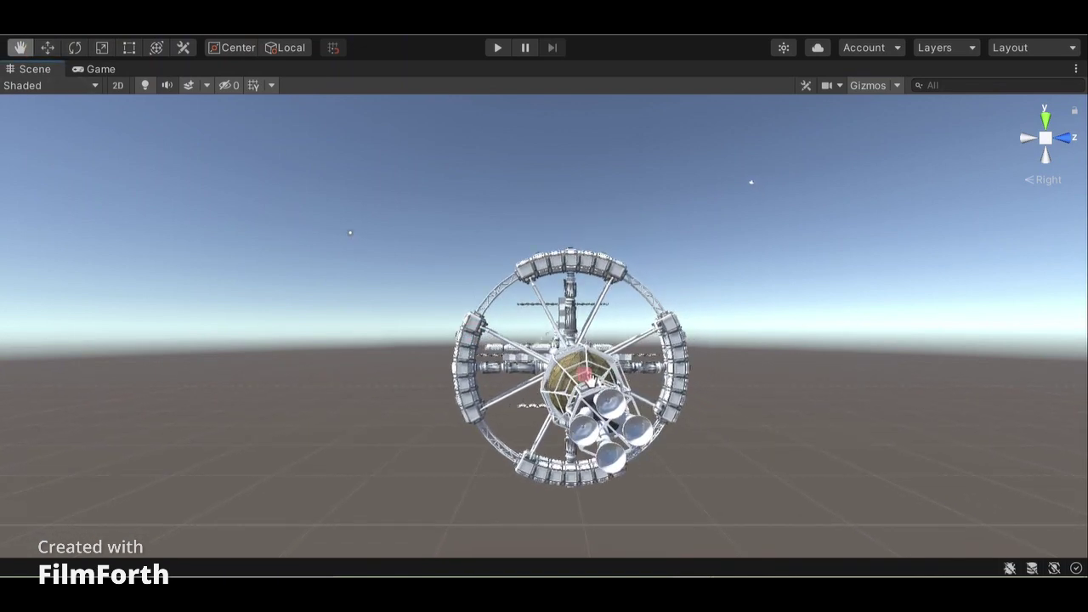
pyautogui.moveTo(575, 355); pyautogui.dragTo(573, 338)
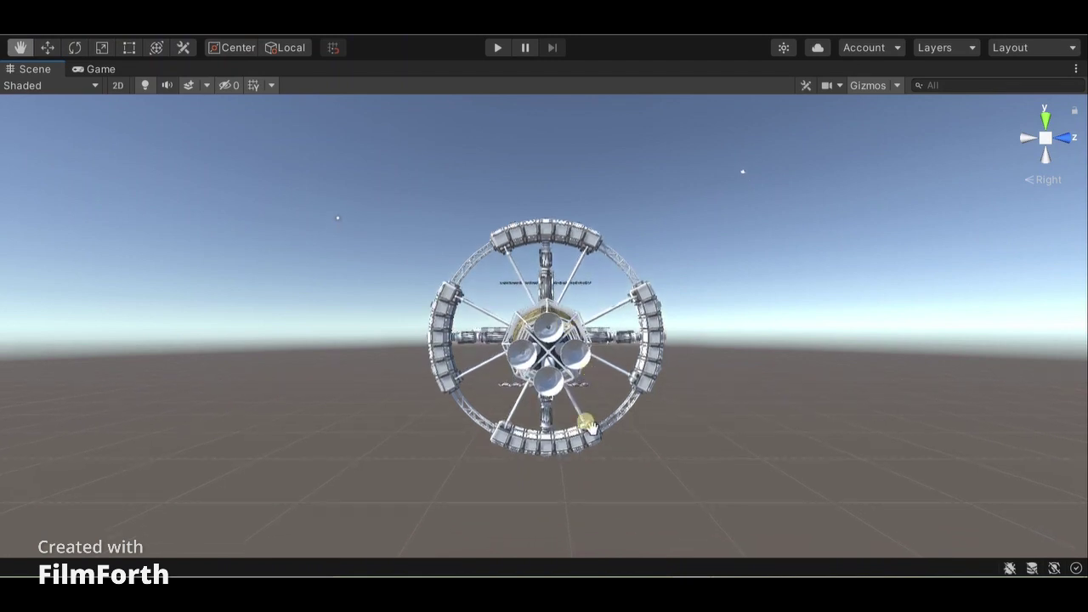
pyautogui.scroll(3, 591, 427)
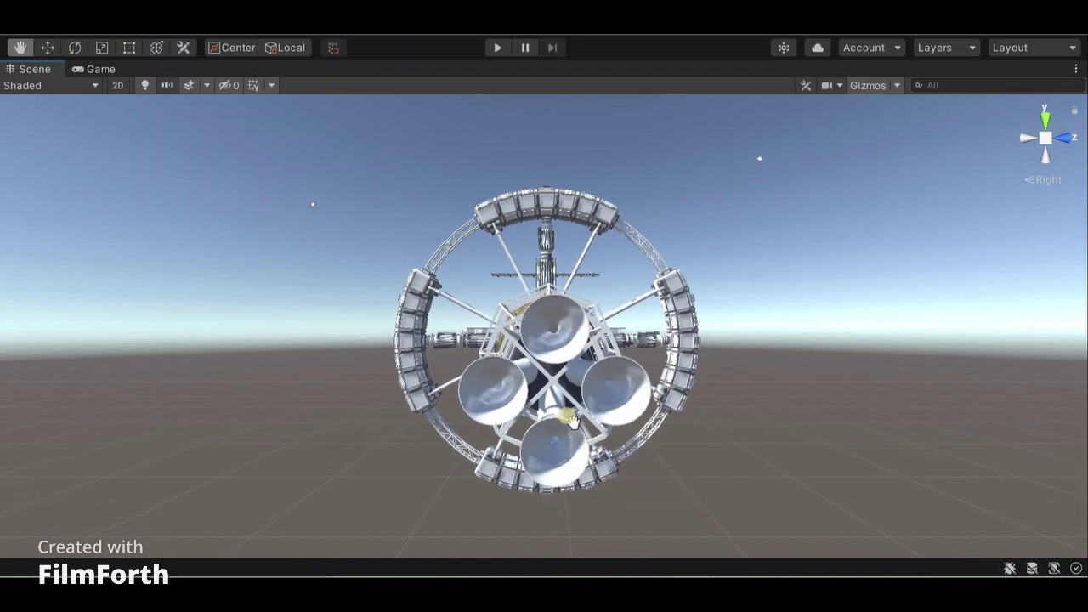
pyautogui.moveTo(465, 371); pyautogui.dragTo(623, 382)
pyautogui.scroll(2, 624, 408)
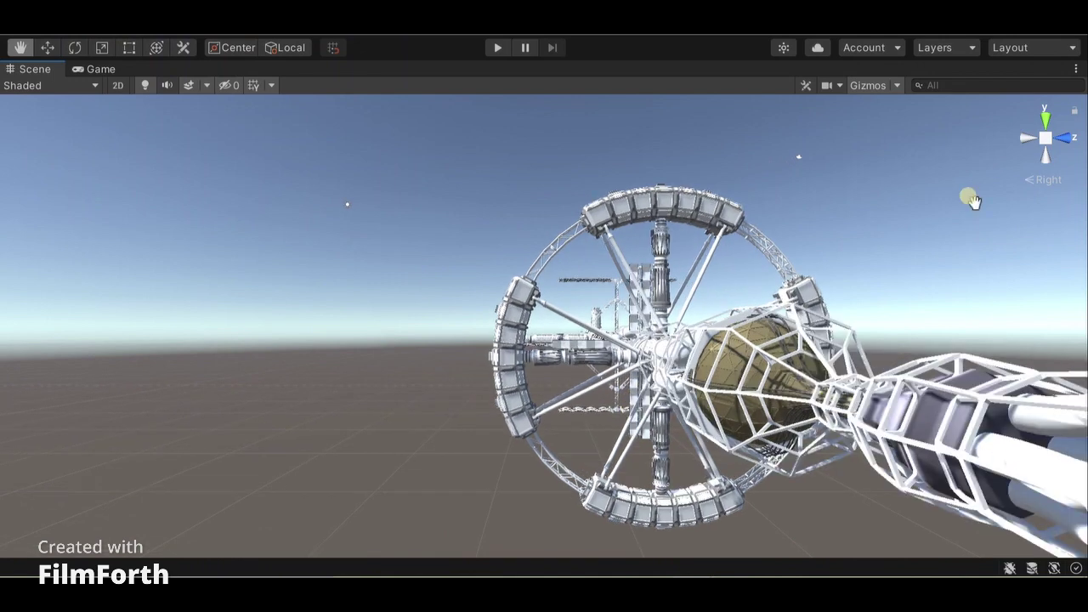
pyautogui.moveTo(977, 207)
pyautogui.mouseDown()
pyautogui.moveTo(838, 328)
pyautogui.moveTo(554, 453)
pyautogui.mouseUp()
pyautogui.scroll(5, 554, 453)
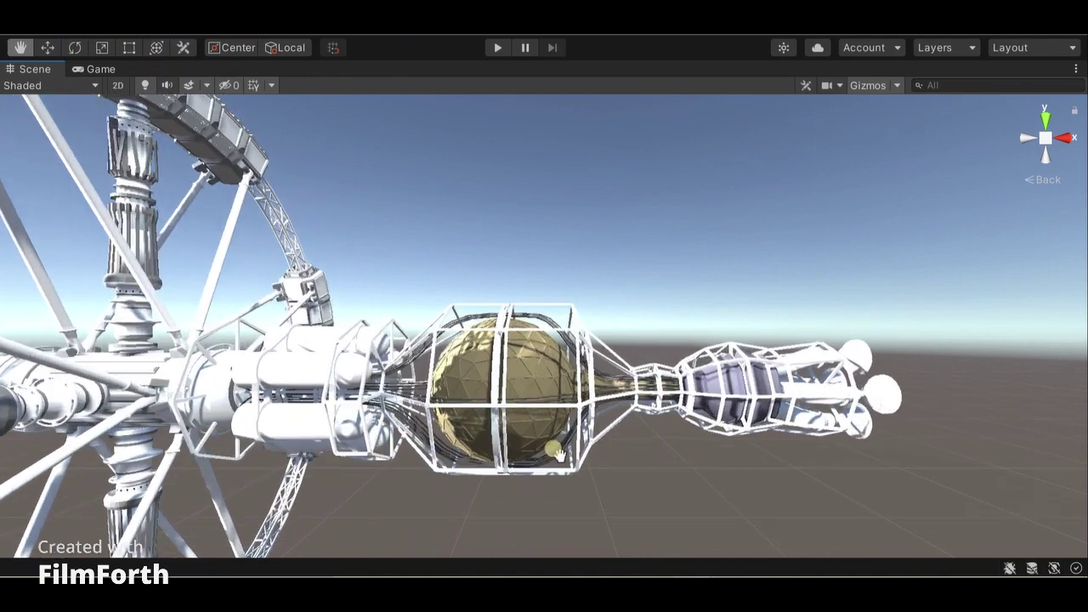
pyautogui.moveTo(527, 459)
pyautogui.mouseDown()
pyautogui.moveTo(518, 455)
pyautogui.moveTo(567, 448)
pyautogui.mouseUp()
# Orbit the station side-on, turning the ring toward the viewer and showing the tower's top panels
pyautogui.moveTo(380, 316)
pyautogui.mouseDown()
pyautogui.moveTo(420, 303)
pyautogui.moveTo(388, 321)
pyautogui.mouseUp()
pyautogui.moveTo(303, 328)
pyautogui.mouseDown()
pyautogui.moveTo(500, 317)
pyautogui.moveTo(457, 268)
pyautogui.mouseUp()
pyautogui.moveTo(434, 232)
pyautogui.mouseDown()
pyautogui.moveTo(476, 238)
pyautogui.moveTo(654, 315)
pyautogui.moveTo(688, 319)
pyautogui.moveTo(719, 300)
pyautogui.moveTo(399, 279)
pyautogui.moveTo(493, 300)
pyautogui.moveTo(536, 297)
pyautogui.moveTo(557, 381)
pyautogui.mouseUp()
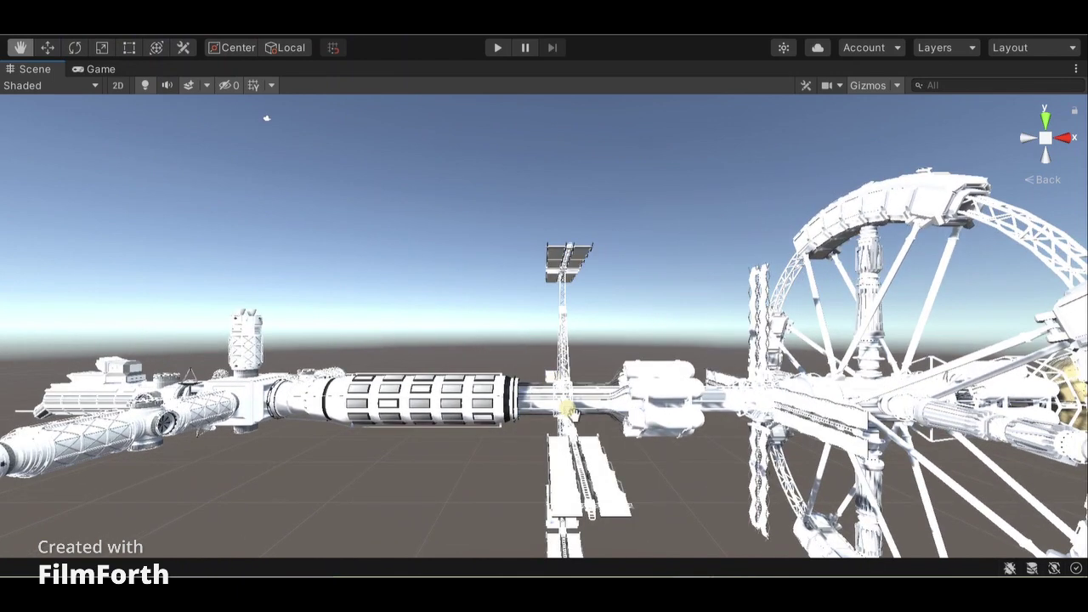
pyautogui.scroll(10, 266, 119)
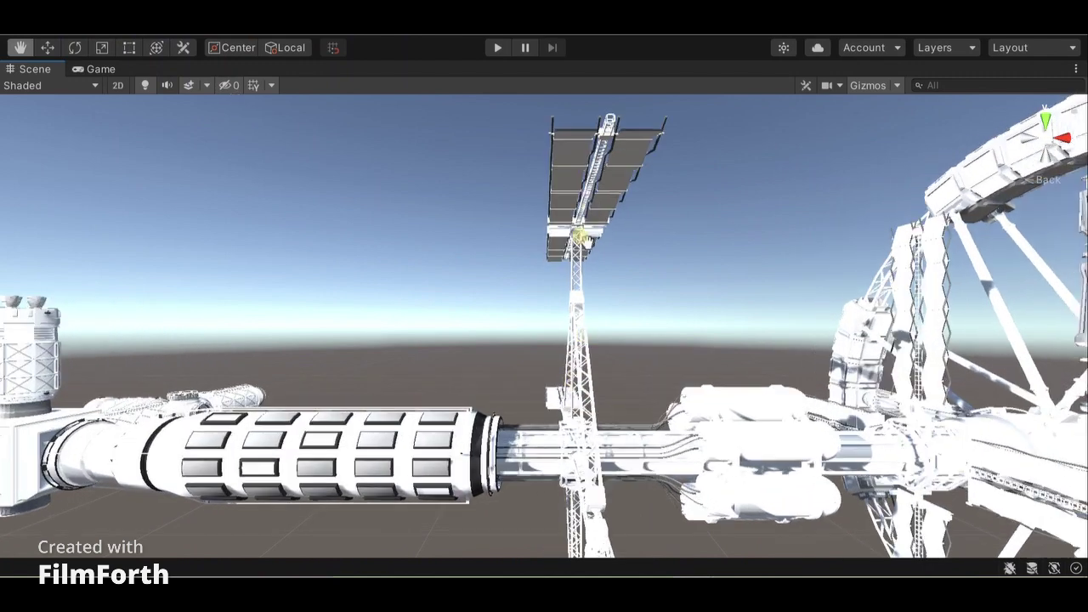
pyautogui.moveTo(596, 295)
pyautogui.mouseDown()
pyautogui.moveTo(585, 485)
pyautogui.moveTo(605, 347)
pyautogui.moveTo(565, 414)
pyautogui.moveTo(552, 418)
pyautogui.moveTo(559, 427)
pyautogui.moveTo(544, 425)
pyautogui.moveTo(491, 478)
pyautogui.moveTo(519, 400)
pyautogui.moveTo(578, 365)
pyautogui.moveTo(637, 280)
pyautogui.moveTo(658, 177)
pyautogui.moveTo(522, 380)
pyautogui.mouseUp()
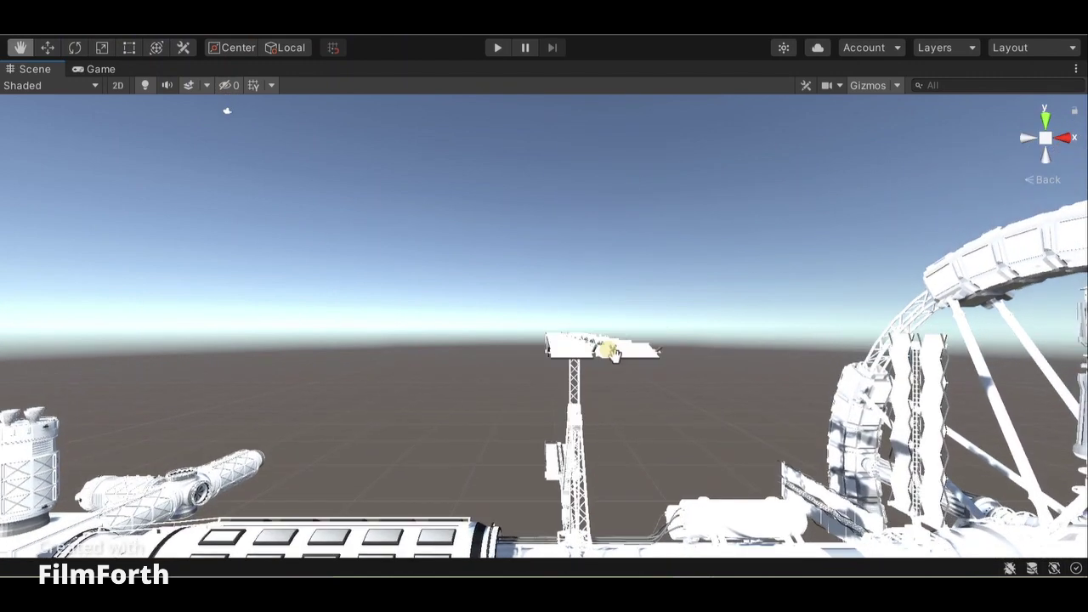
pyautogui.moveTo(374, 410)
pyautogui.mouseDown()
pyautogui.moveTo(576, 343)
pyautogui.moveTo(510, 359)
pyautogui.mouseUp()
pyautogui.scroll(-3, 510, 358)
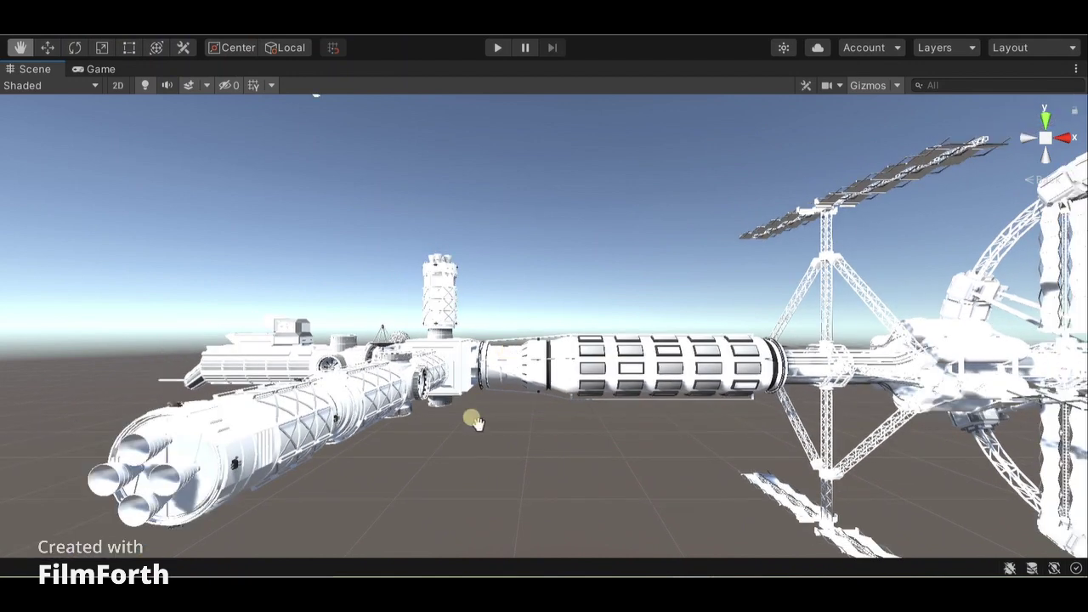
# Centre on the vertical module from new angles, then look straight up from the Bottom view
pyautogui.moveTo(476, 423)
pyautogui.mouseDown()
pyautogui.moveTo(177, 365)
pyautogui.moveTo(279, 433)
pyautogui.moveTo(413, 462)
pyautogui.moveTo(514, 417)
pyautogui.mouseUp()
pyautogui.scroll(5, 518, 466)
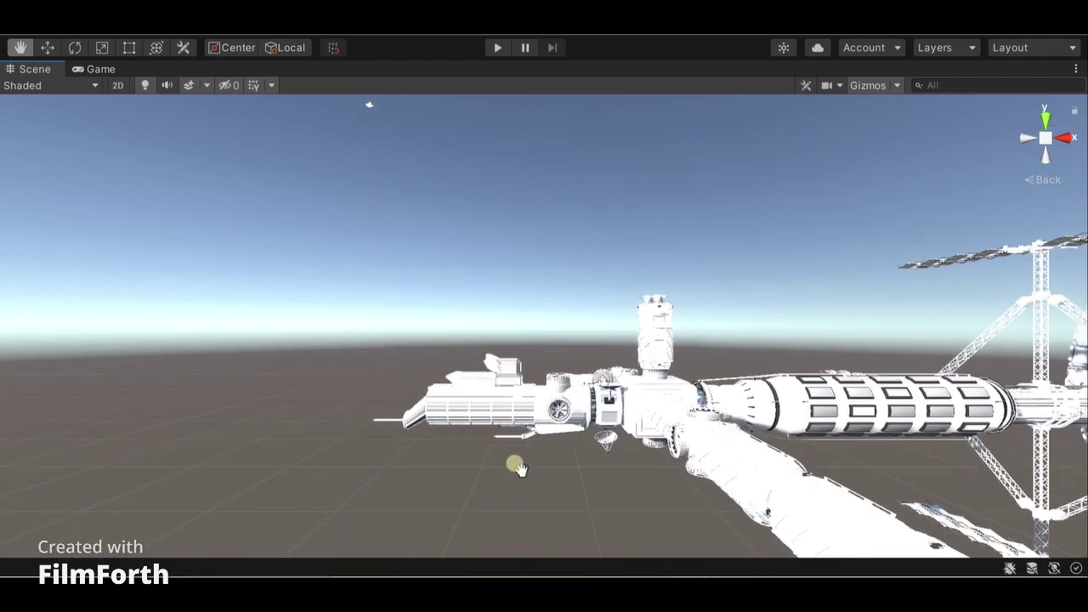
pyautogui.scroll(2, 518, 467)
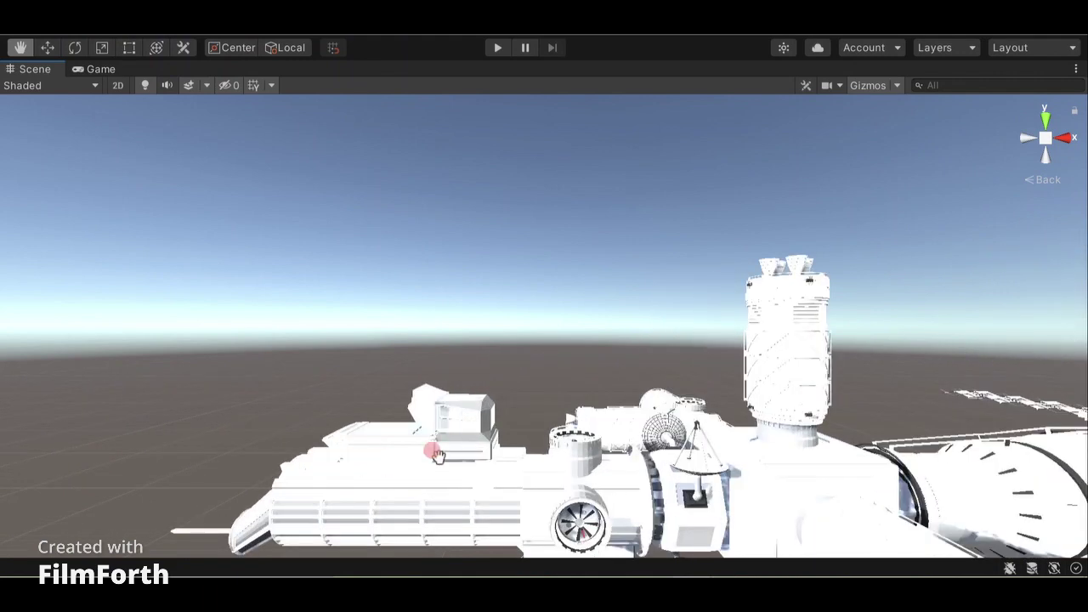
pyautogui.moveTo(486, 282)
pyautogui.mouseDown()
pyautogui.moveTo(488, 454)
pyautogui.moveTo(437, 318)
pyautogui.moveTo(488, 375)
pyautogui.mouseUp()
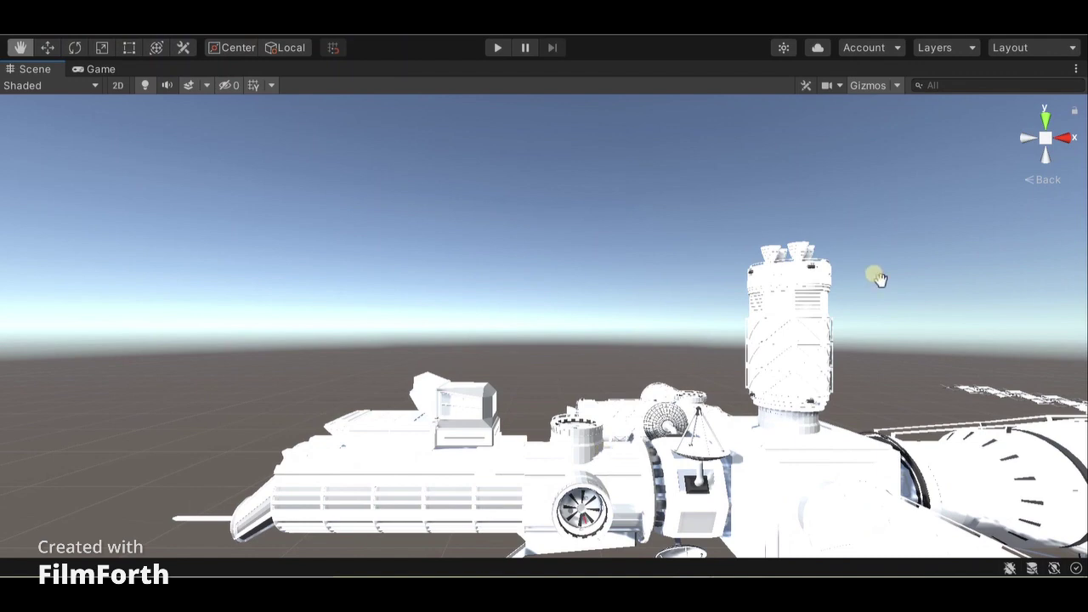
pyautogui.moveTo(880, 279); pyautogui.dragTo(850, 309)
pyautogui.moveTo(557, 490)
pyautogui.mouseDown()
pyautogui.moveTo(516, 405)
pyautogui.moveTo(413, 322)
pyautogui.mouseUp()
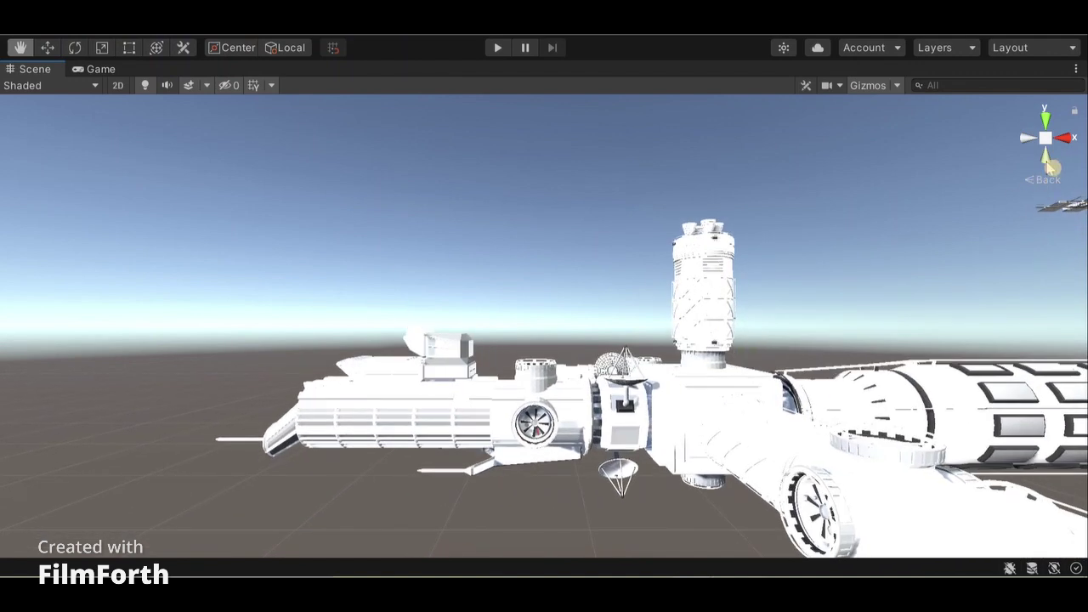
pyautogui.click(1050, 167)
# Pan and zoom out in Bottom view until the whole station and its large ring are visible
pyautogui.moveTo(736, 323)
pyautogui.mouseDown()
pyautogui.moveTo(728, 359)
pyautogui.moveTo(514, 332)
pyautogui.mouseUp()
pyautogui.scroll(-5, 510, 323)
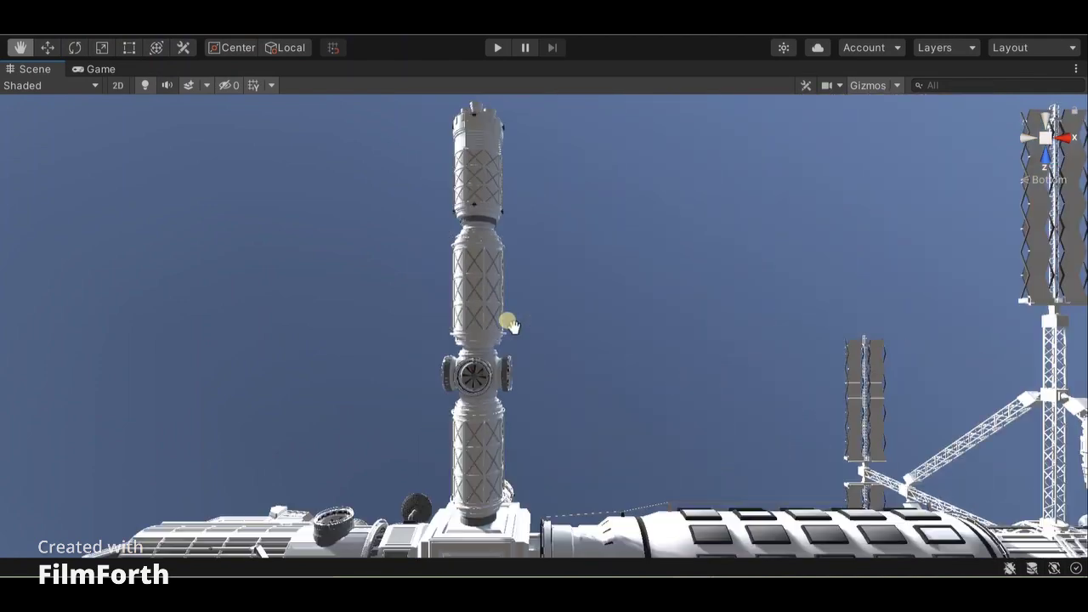
pyautogui.moveTo(774, 427)
pyautogui.mouseDown()
pyautogui.moveTo(626, 408)
pyautogui.moveTo(593, 389)
pyautogui.mouseUp()
pyautogui.moveTo(803, 403)
pyautogui.mouseDown()
pyautogui.moveTo(581, 402)
pyautogui.moveTo(573, 391)
pyautogui.moveTo(574, 408)
pyautogui.mouseUp()
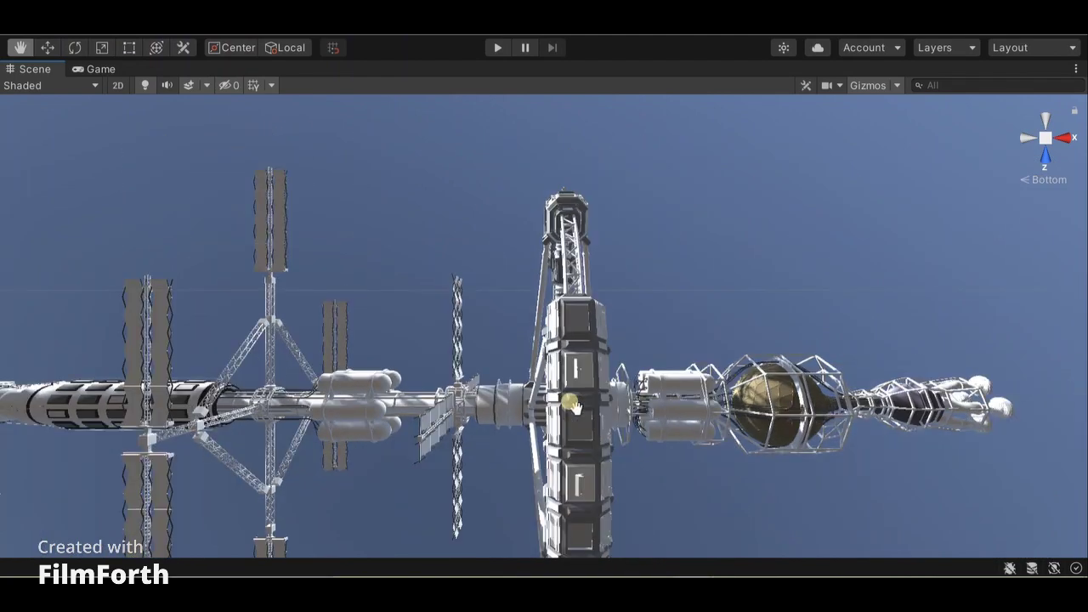
pyautogui.scroll(-2, 626, 360)
pyautogui.moveTo(514, 389)
pyautogui.mouseDown()
pyautogui.moveTo(654, 413)
pyautogui.moveTo(787, 375)
pyautogui.mouseUp()
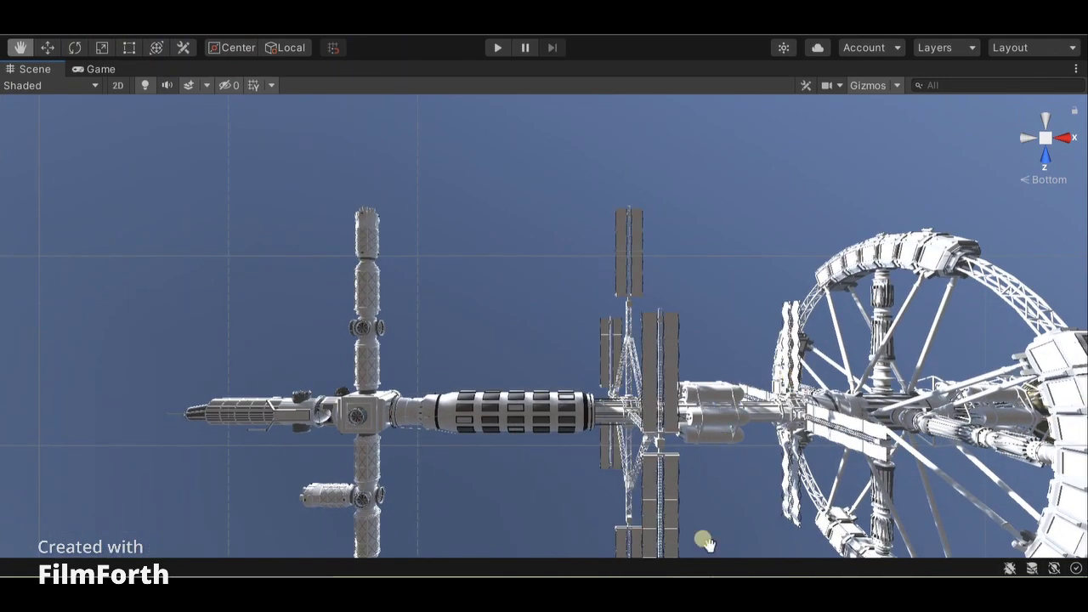
# Switch to the solar system project window and orient the Scene view toward the planets
pyautogui.moveTo(693, 595)
pyautogui.click(542, 519)
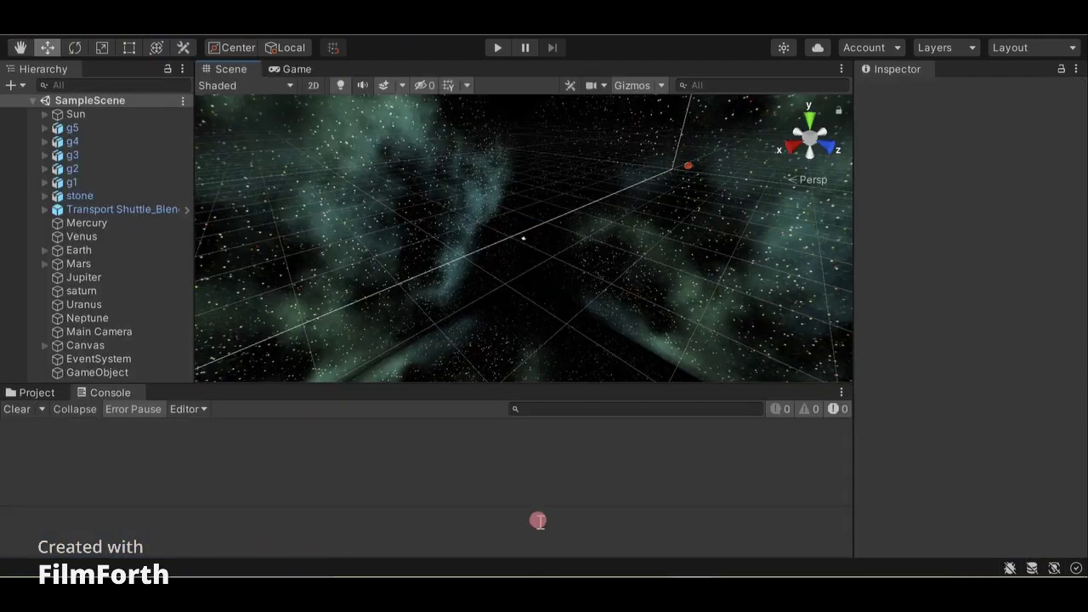
pyautogui.moveTo(421, 143)
pyautogui.mouseDown()
pyautogui.moveTo(417, 178)
pyautogui.moveTo(501, 203)
pyautogui.mouseUp()
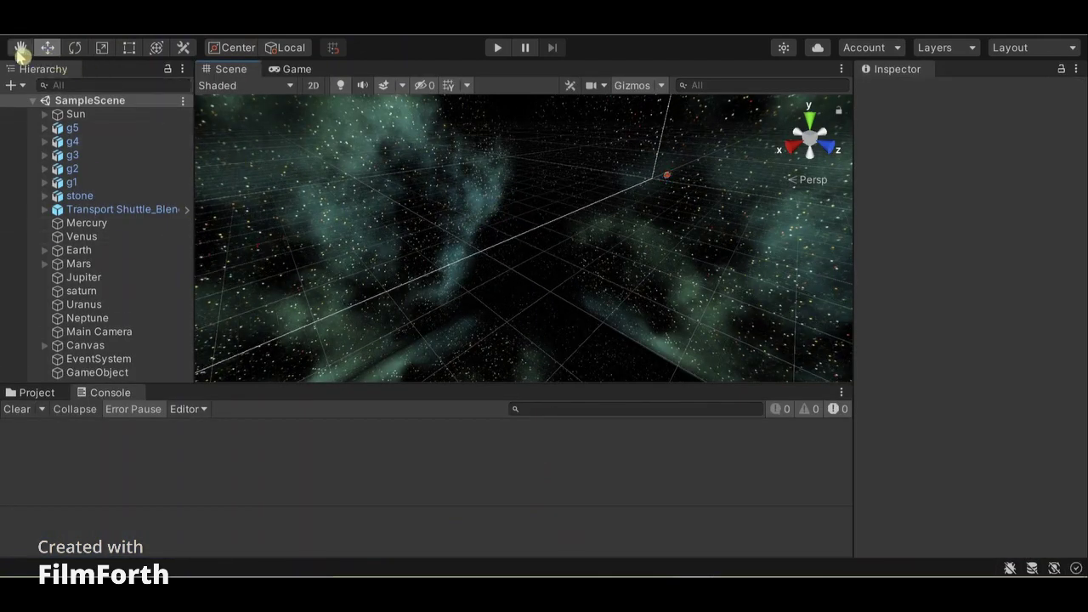
pyautogui.moveTo(692, 204)
pyautogui.mouseDown()
pyautogui.moveTo(612, 255)
pyautogui.moveTo(565, 304)
pyautogui.mouseUp()
pyautogui.moveTo(610, 274); pyautogui.dragTo(590, 328)
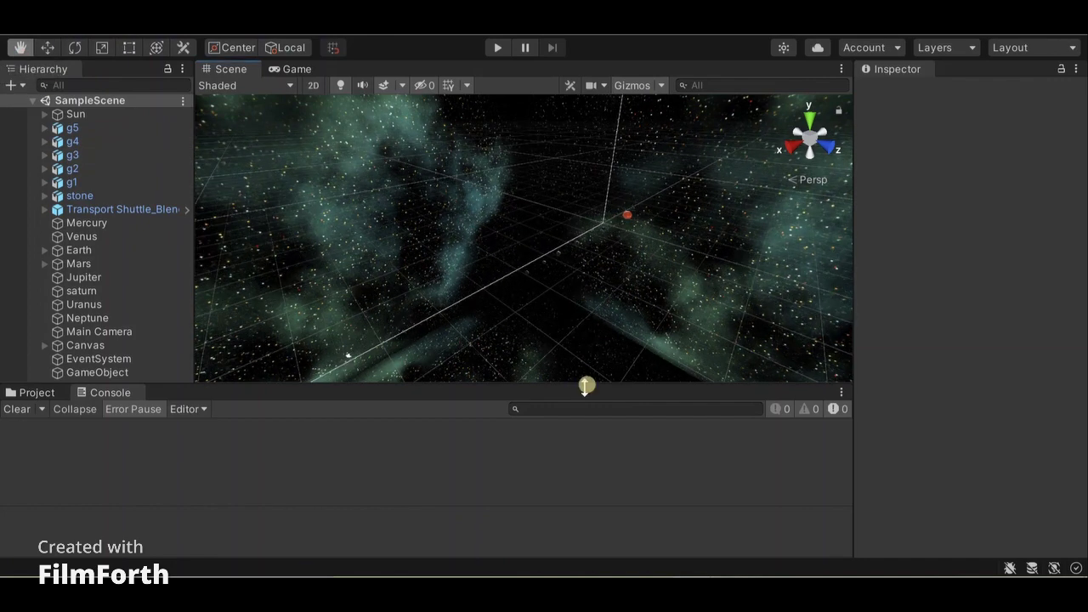
# Close the Console, Project, Inspector and Hierarchy tabs so the scene fills the editor
pyautogui.click(842, 392)
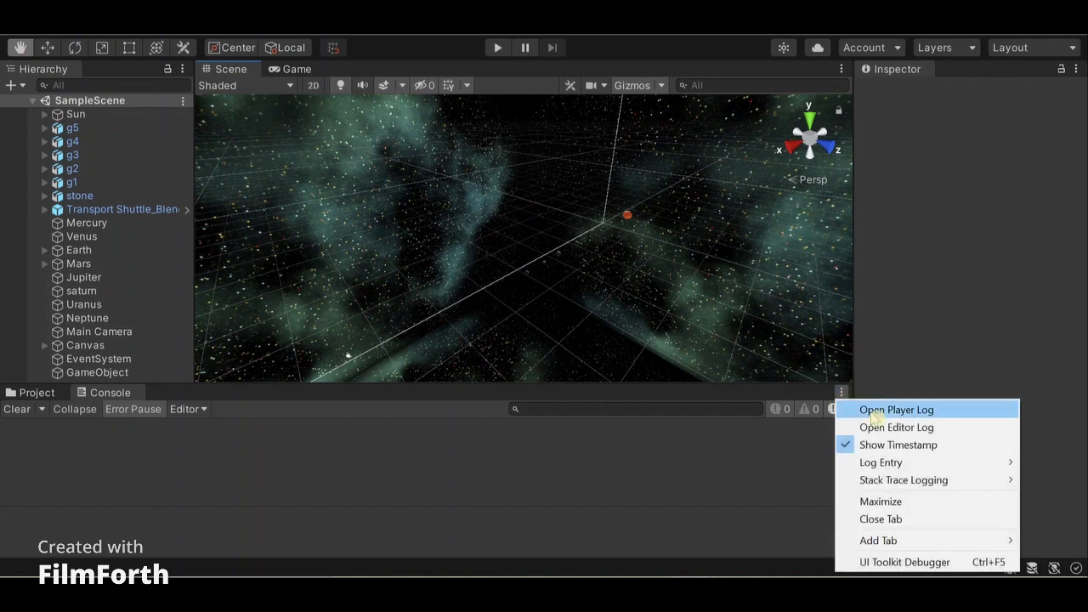
pyautogui.click(902, 518)
pyautogui.click(842, 392)
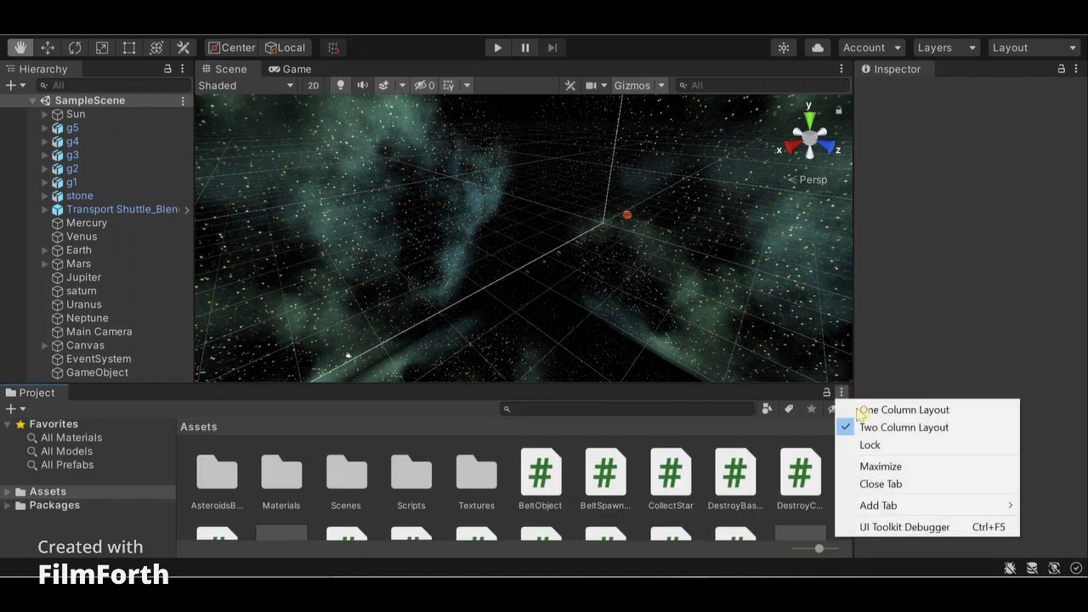
pyautogui.click(891, 484)
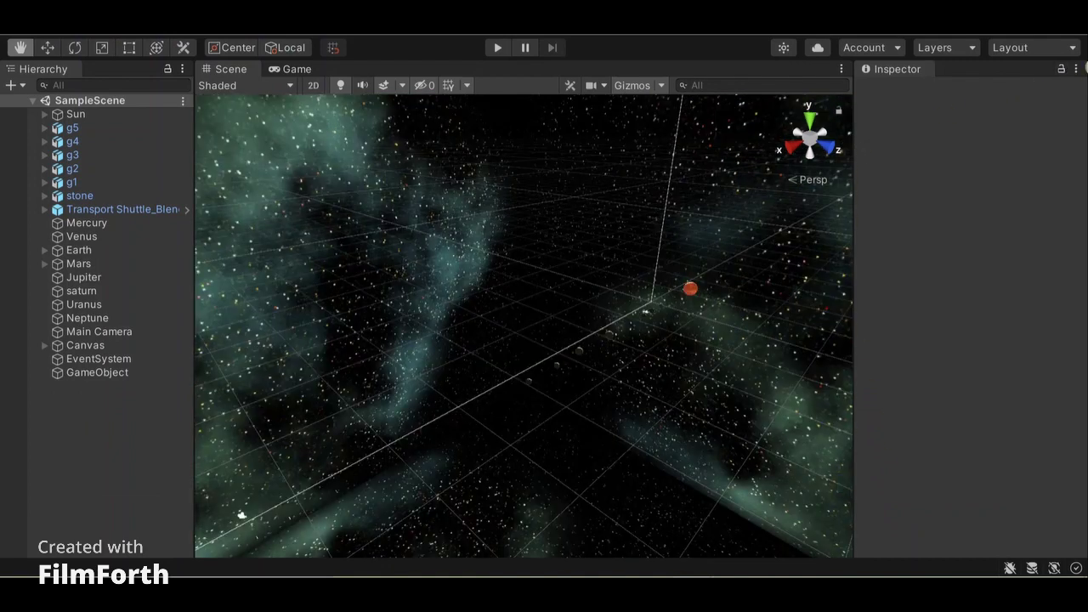
pyautogui.click(1079, 69)
pyautogui.click(952, 222)
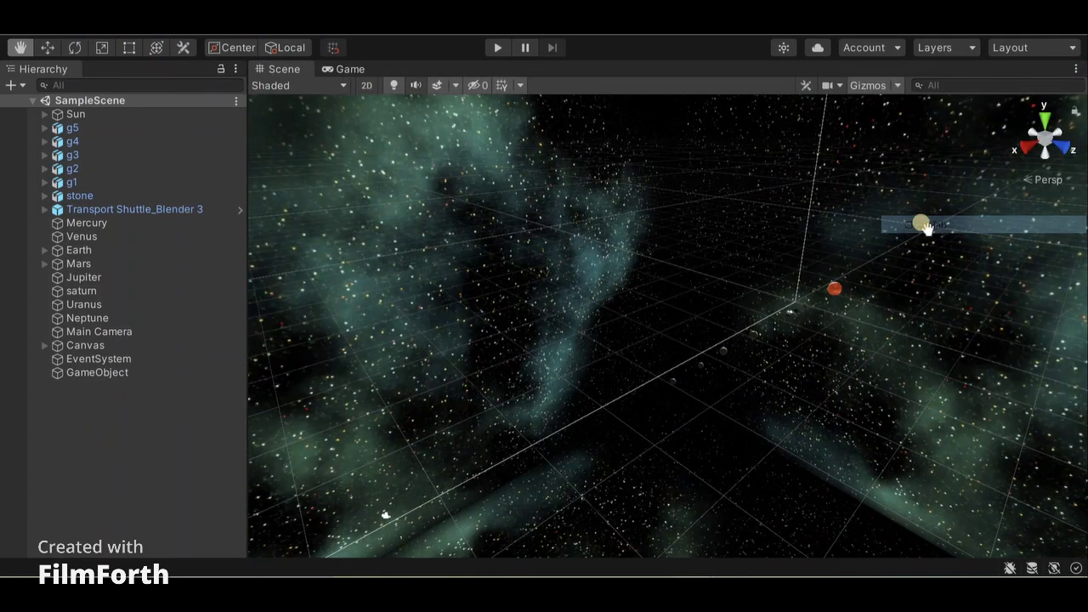
pyautogui.click(235, 69)
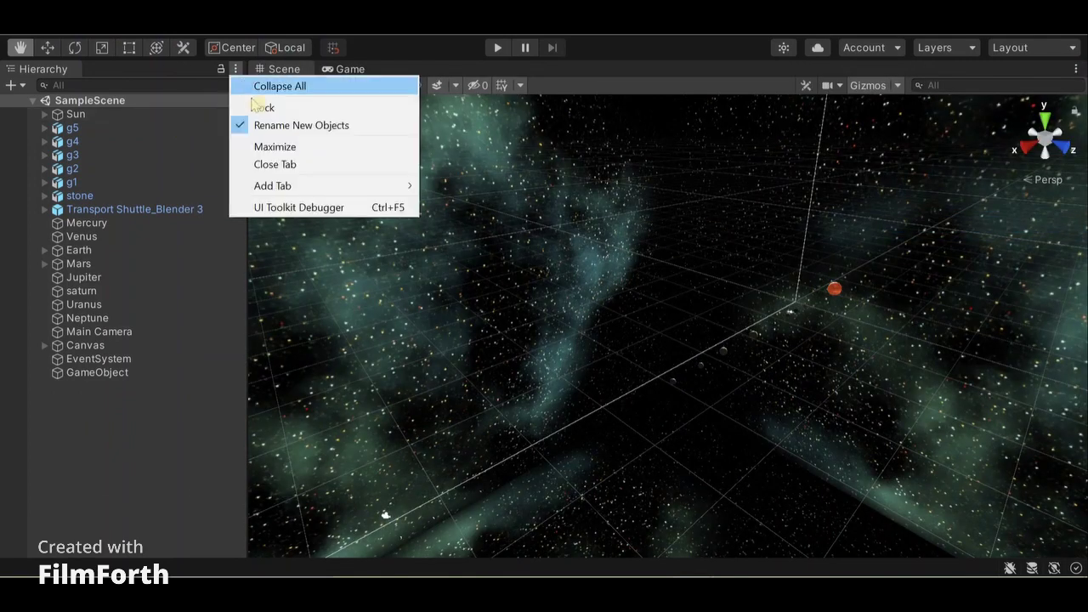
pyautogui.click(285, 167)
pyautogui.moveTo(618, 422); pyautogui.dragTo(583, 410)
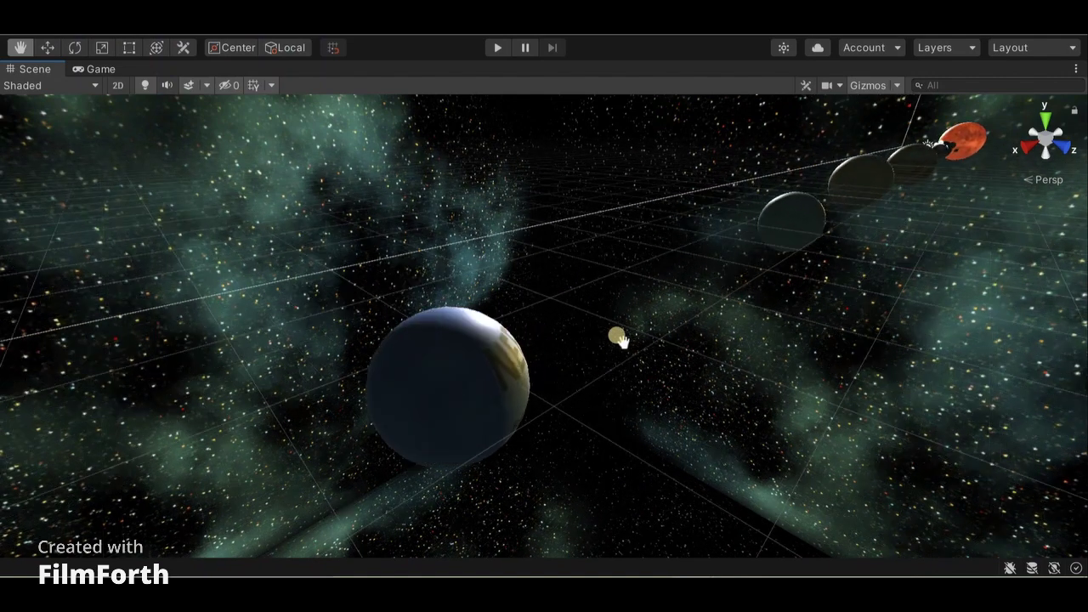
# Move past Earth, then use Left and Bottom views to inspect the Neptune and Uranus labels
pyautogui.scroll(2, 618, 338)
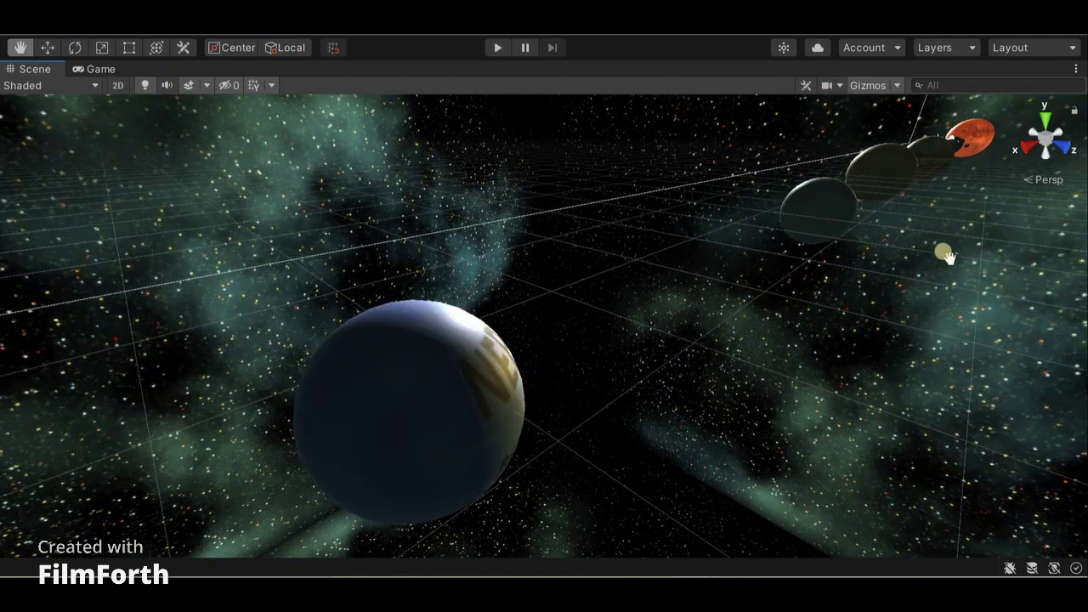
pyautogui.moveTo(793, 369)
pyautogui.mouseDown()
pyautogui.moveTo(698, 367)
pyautogui.moveTo(686, 382)
pyautogui.moveTo(697, 379)
pyautogui.moveTo(662, 372)
pyautogui.mouseUp()
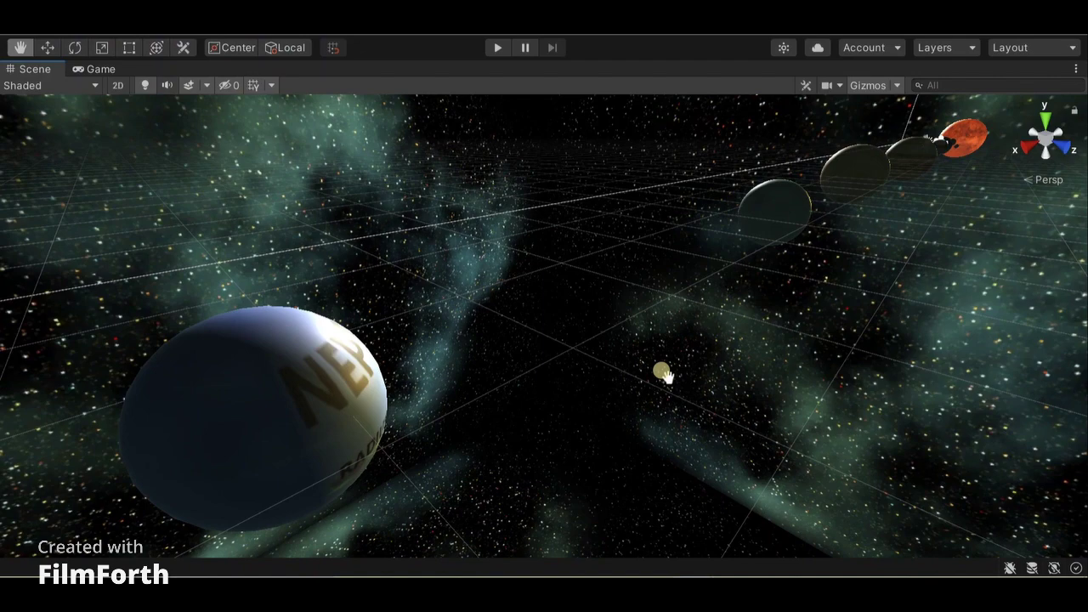
pyautogui.moveTo(666, 376); pyautogui.dragTo(600, 383)
pyautogui.click(1062, 138)
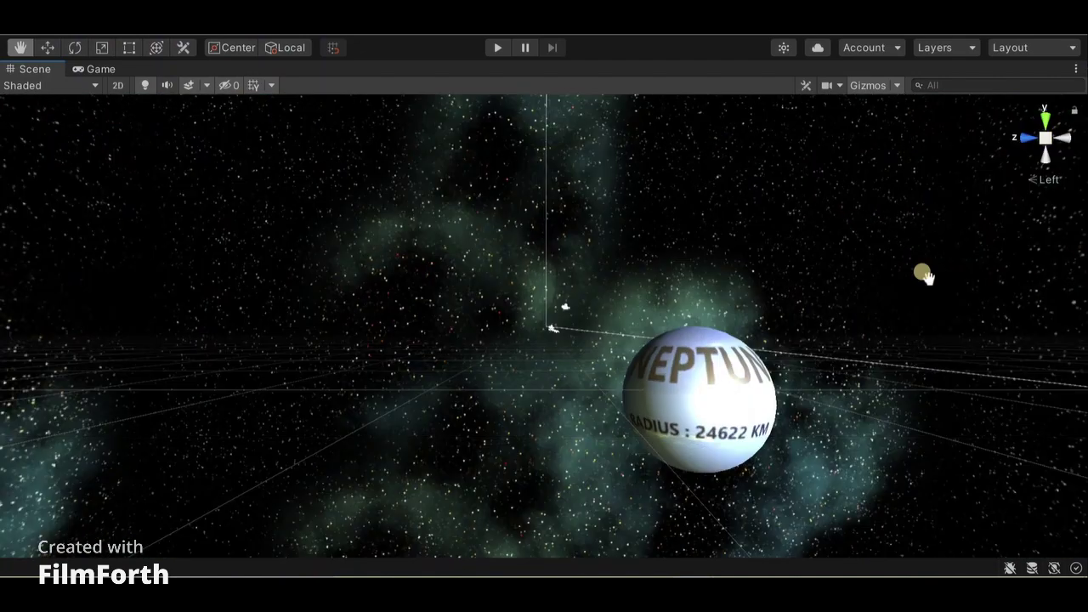
pyautogui.scroll(-10, 688, 415)
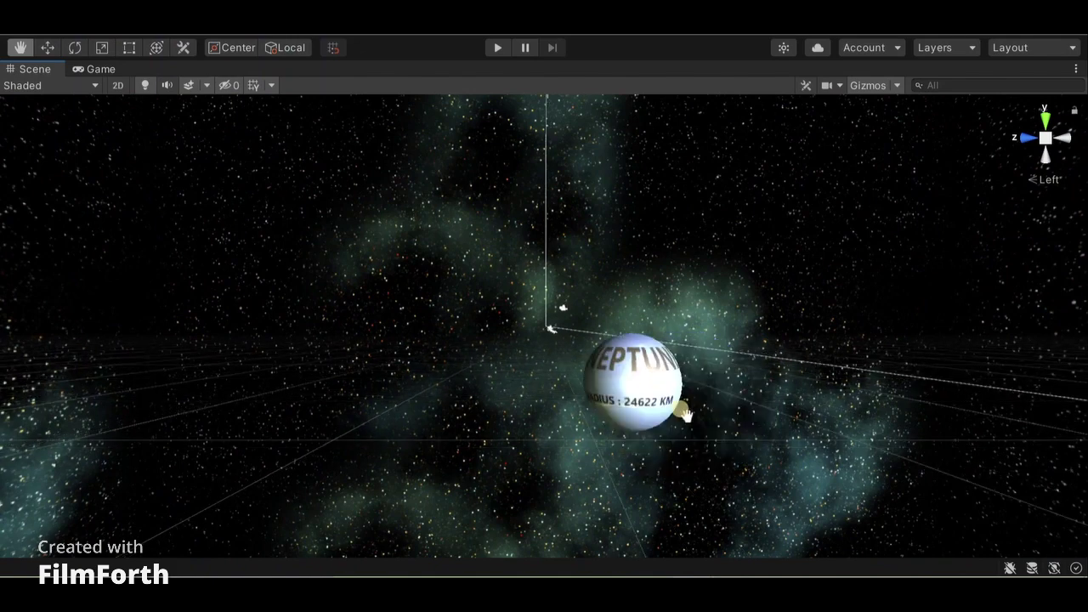
pyautogui.scroll(-5, 701, 433)
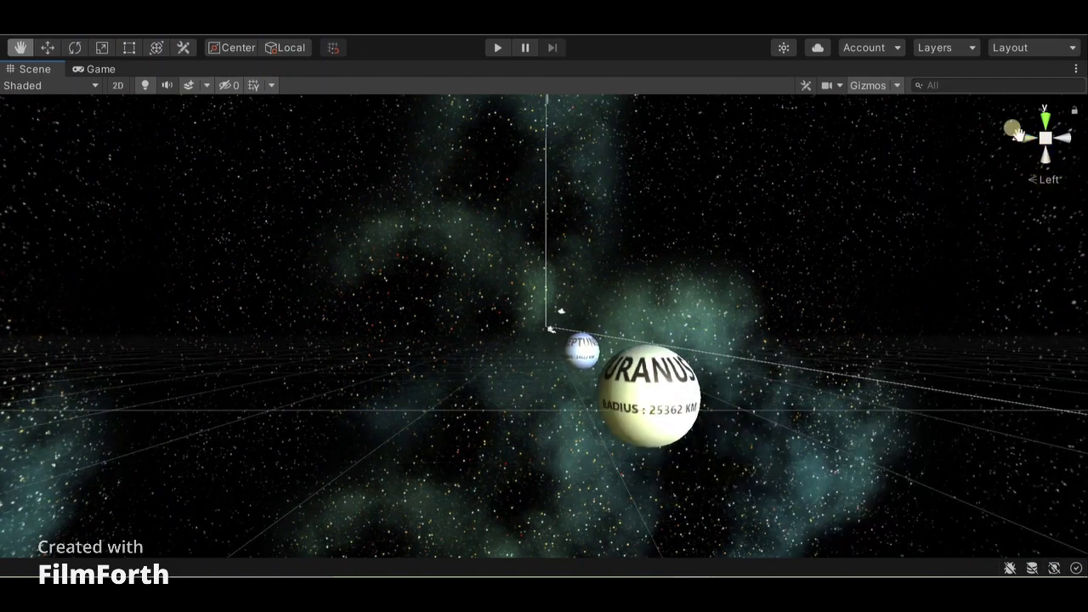
pyautogui.click(1050, 164)
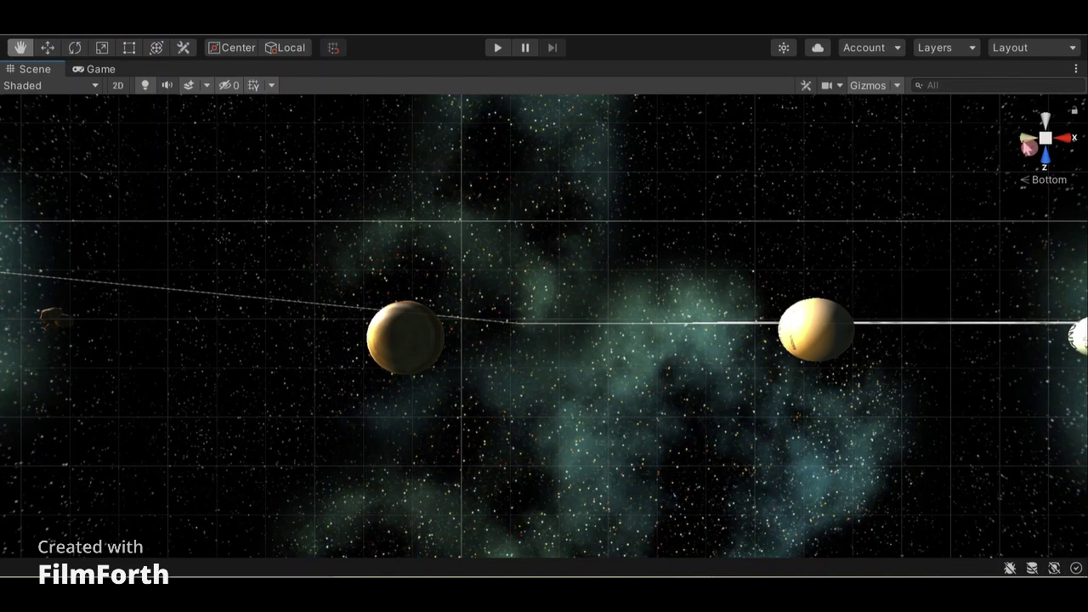
pyautogui.click(1028, 139)
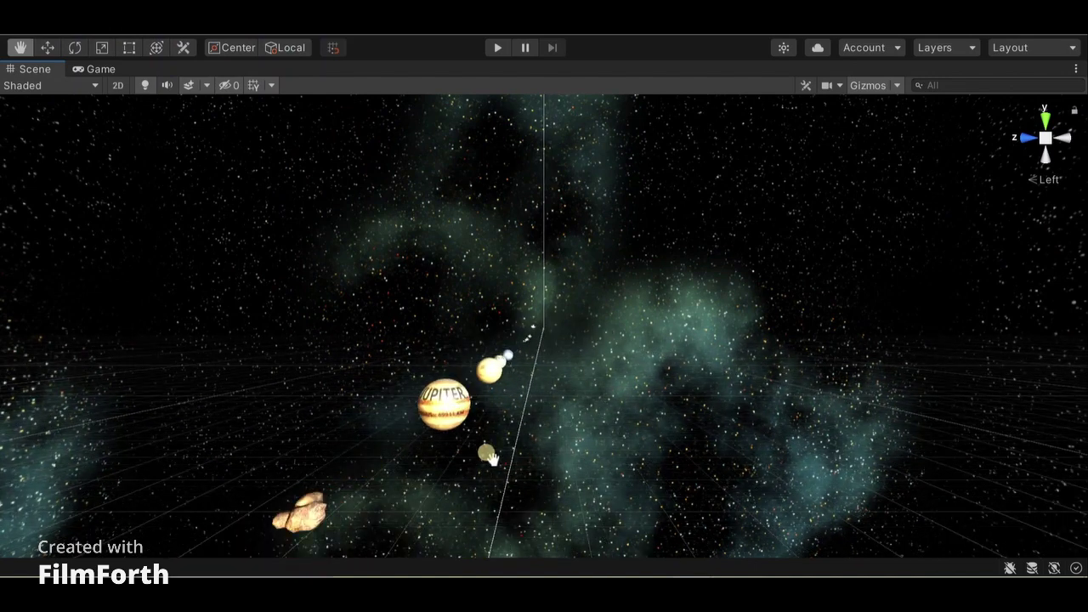
# Zoom in and out to read the Jupiter and Earth labels
pyautogui.scroll(3, 514, 441)
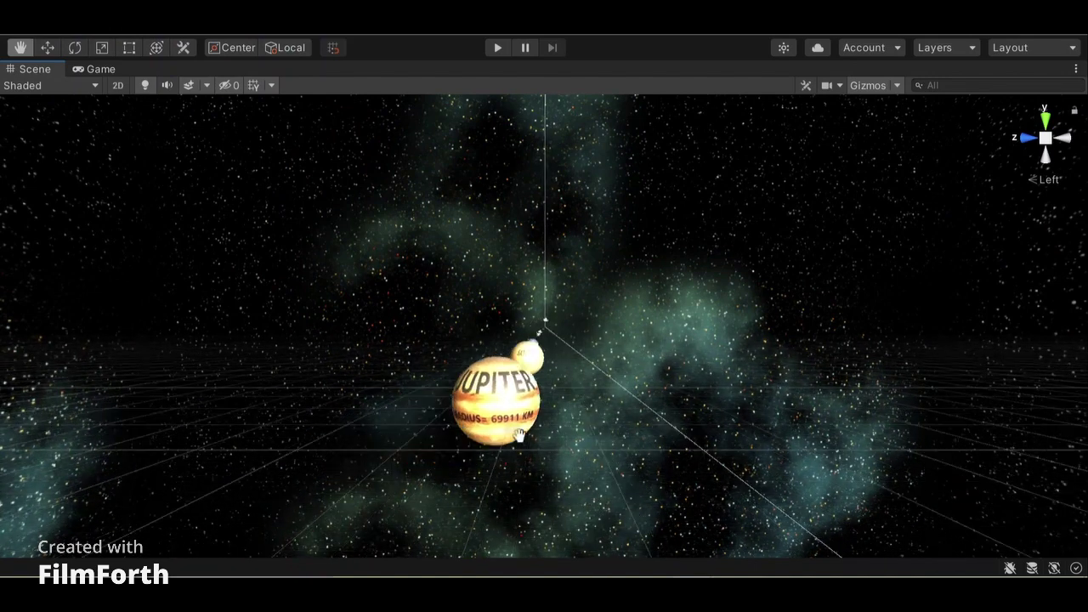
pyautogui.scroll(2, 514, 435)
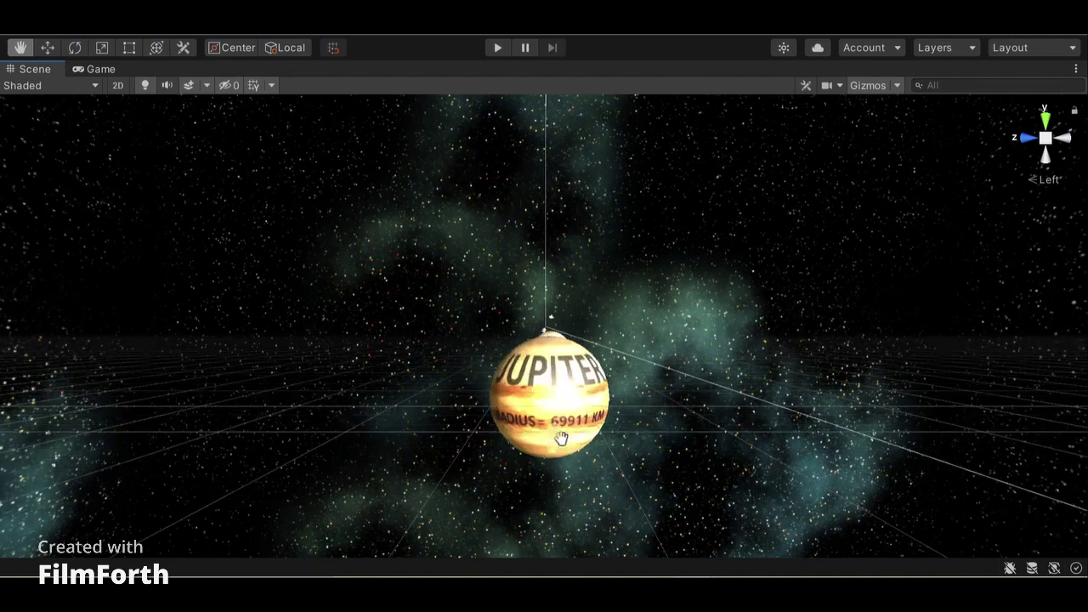
pyautogui.scroll(1, 561, 438)
pyautogui.scroll(-5, 561, 437)
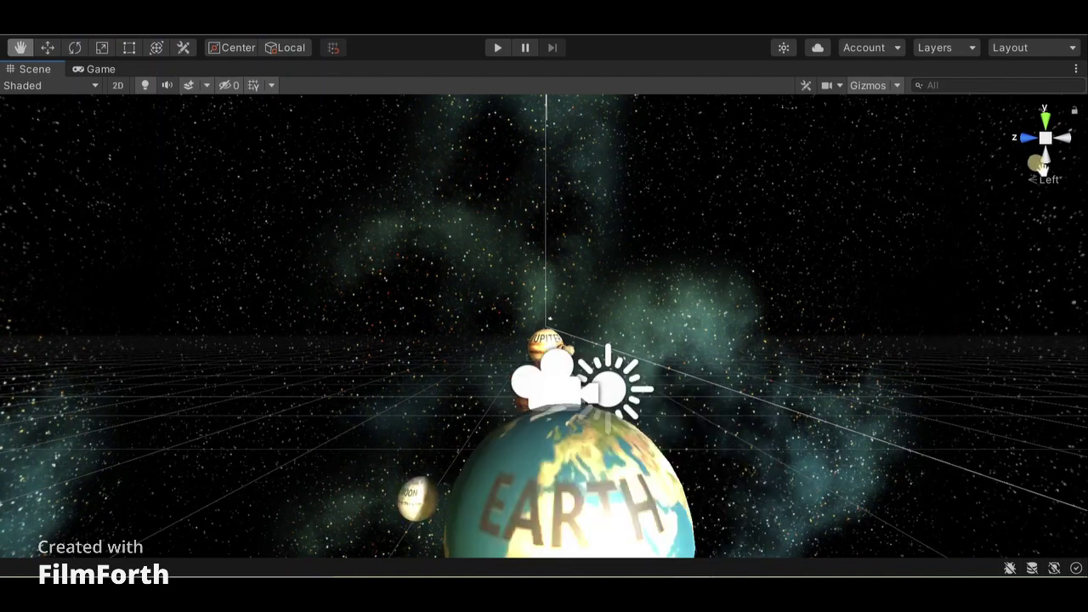
# Switch to Back view and pan along the planet row and sun, then return to the side view
pyautogui.click(1066, 138)
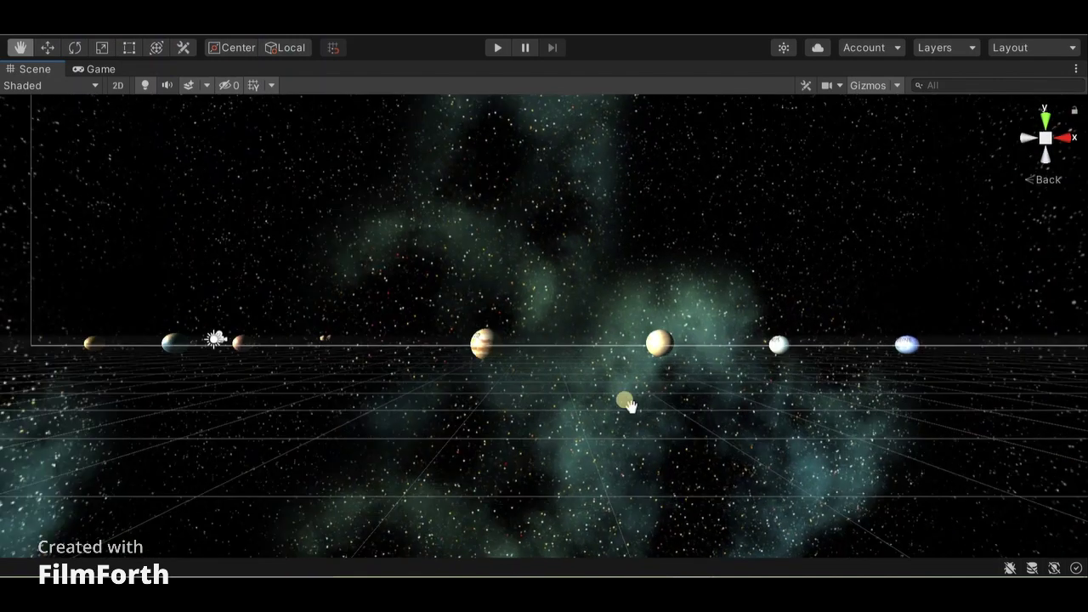
pyautogui.moveTo(312, 368)
pyautogui.mouseDown()
pyautogui.moveTo(423, 378)
pyautogui.moveTo(428, 409)
pyautogui.mouseUp()
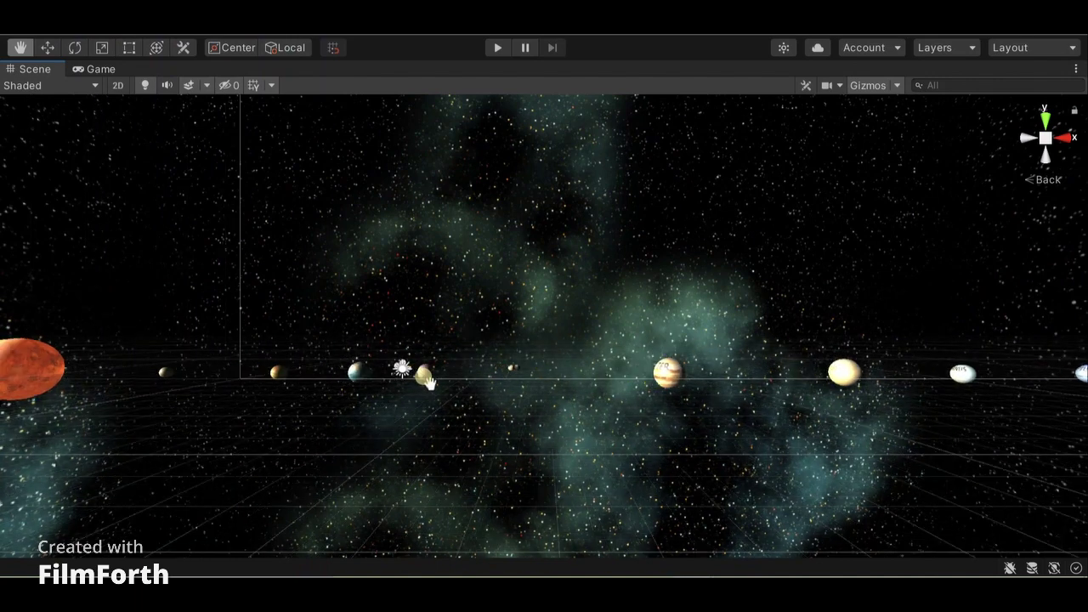
pyautogui.scroll(3, 427, 409)
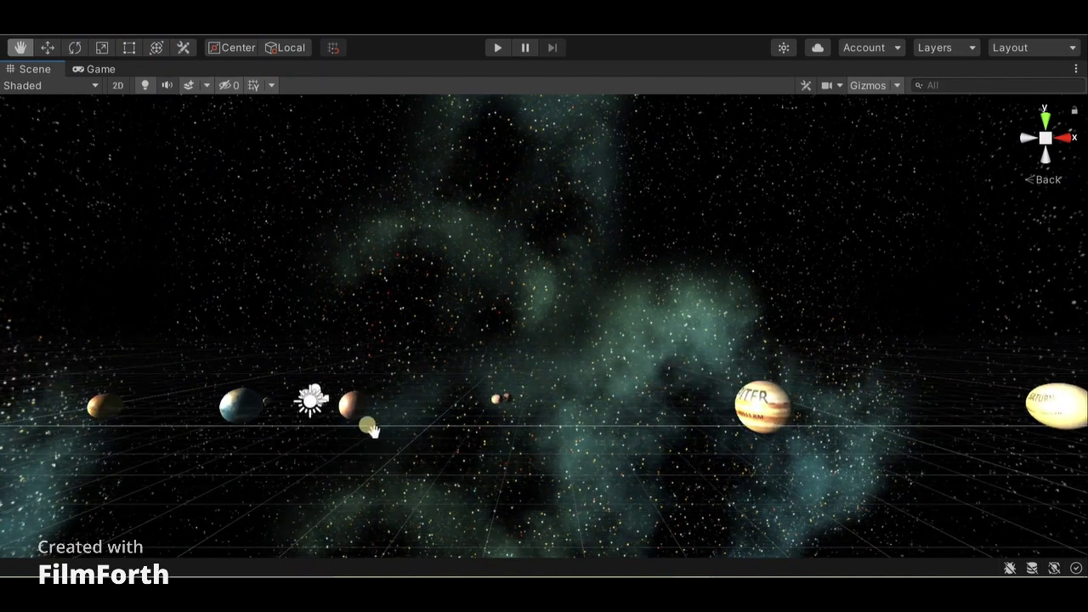
pyautogui.moveTo(306, 415)
pyautogui.mouseDown()
pyautogui.moveTo(789, 401)
pyautogui.moveTo(673, 414)
pyautogui.mouseUp()
pyautogui.moveTo(170, 406); pyautogui.dragTo(365, 399)
pyautogui.moveTo(607, 473)
pyautogui.mouseDown()
pyautogui.moveTo(444, 473)
pyautogui.moveTo(529, 332)
pyautogui.moveTo(561, 317)
pyautogui.moveTo(508, 467)
pyautogui.mouseUp()
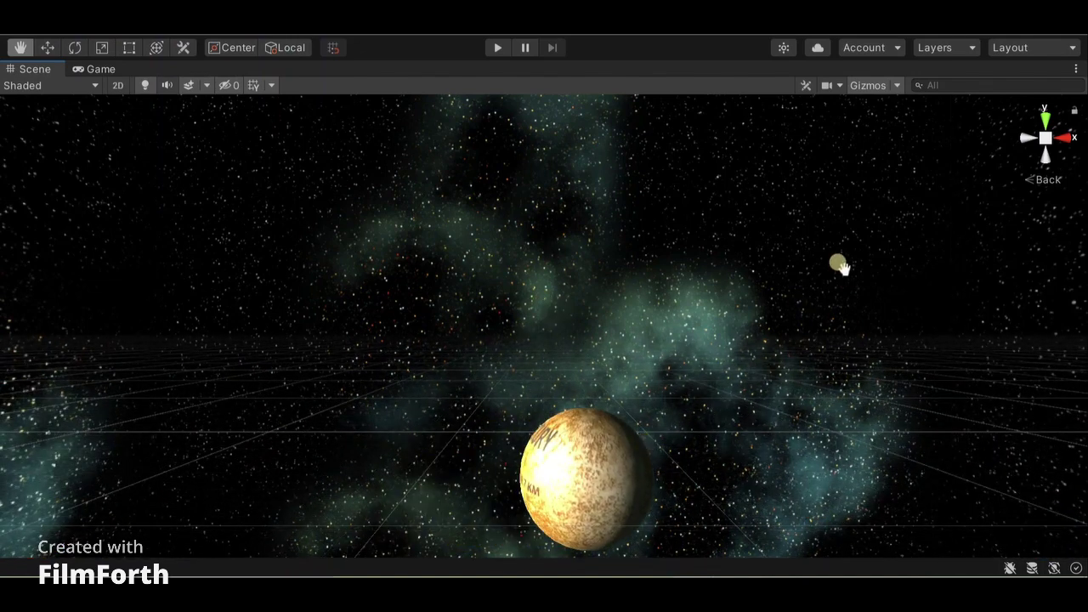
pyautogui.click(1028, 138)
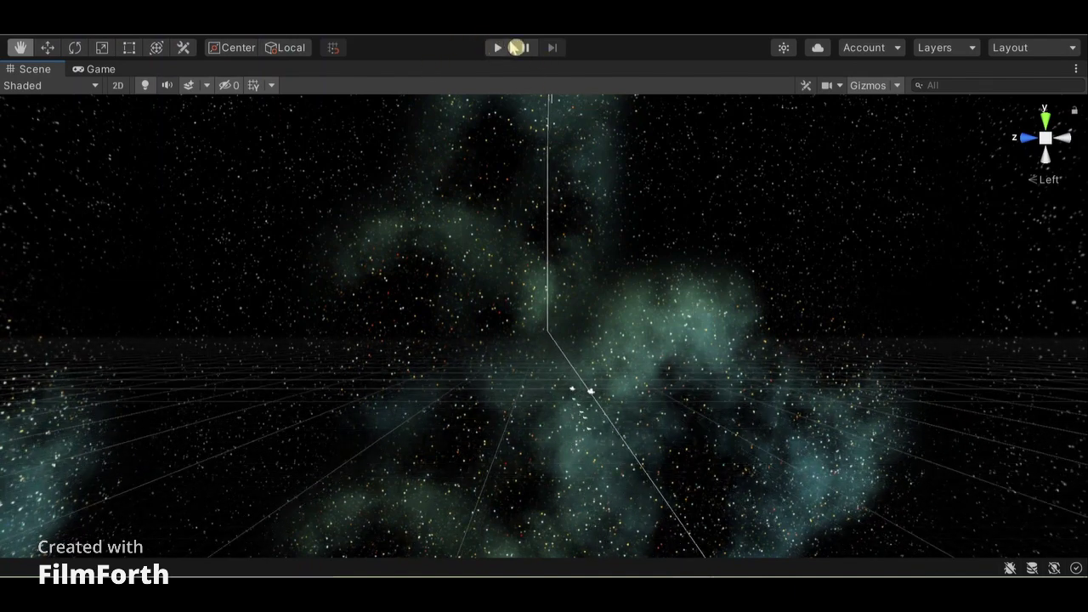
# Enter Play mode to fly the spaceship with the 5 Score counter showing
pyautogui.click(498, 48)
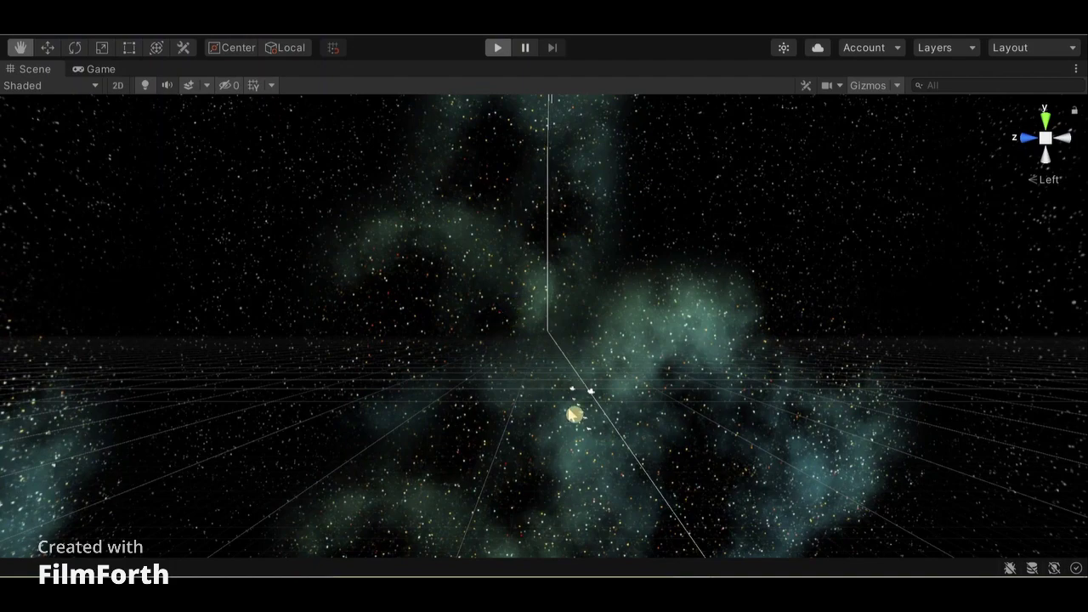